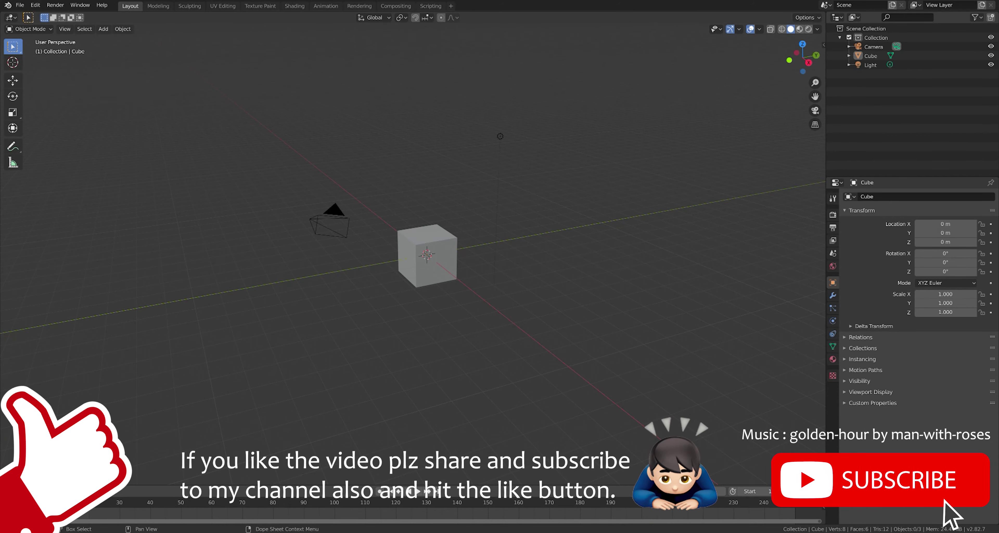
- Raise the cube upward and enter Edit Mode on its mesh
{"action": "left_click", "coordinate": [446, 111]}
{"action": "middle_click_drag", "start_coordinate": [509, 229], "coordinate": [475, 196]}
{"action": "key", "text": "Tab"}
- Add loop cuts for a 3×3 grid on each side, then pull a corner vertex inward
{"action": "key", "text": "ctrl+r"}
{"action": "left_click", "coordinate": [418, 153]}
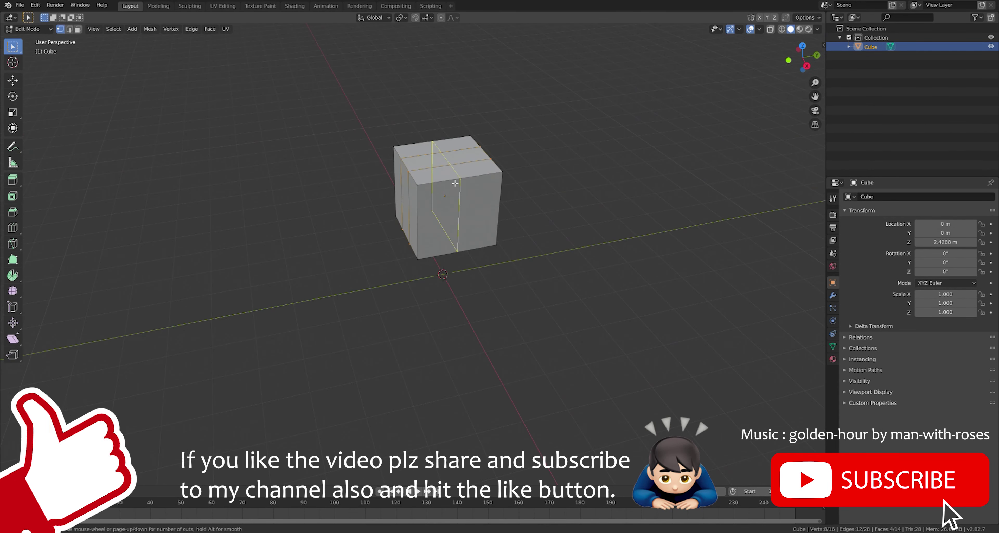
{"action": "mouse_move", "coordinate": [558, 229]}
{"action": "middle_mouse_down"}
{"action": "mouse_move", "coordinate": [559, 220]}
{"action": "mouse_move", "coordinate": [573, 263]}
{"action": "mouse_move", "coordinate": [565, 258]}
{"action": "middle_mouse_up"}
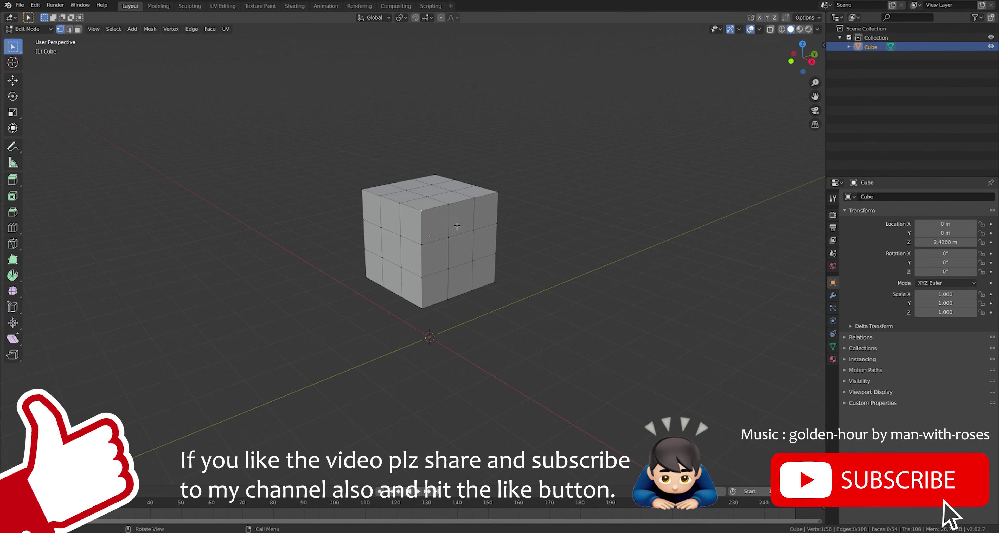
{"action": "left_click_drag", "start_coordinate": [450, 209], "coordinate": [501, 219]}
- Select the bottom corner vertices and pull them inward along Y
{"action": "mouse_move", "coordinate": [440, 176]}
{"action": "middle_mouse_down"}
{"action": "mouse_move", "coordinate": [458, 252]}
{"action": "mouse_move", "coordinate": [470, 247]}
{"action": "middle_mouse_up"}
{"action": "left_click", "coordinate": [470, 276], "text": "shift"}
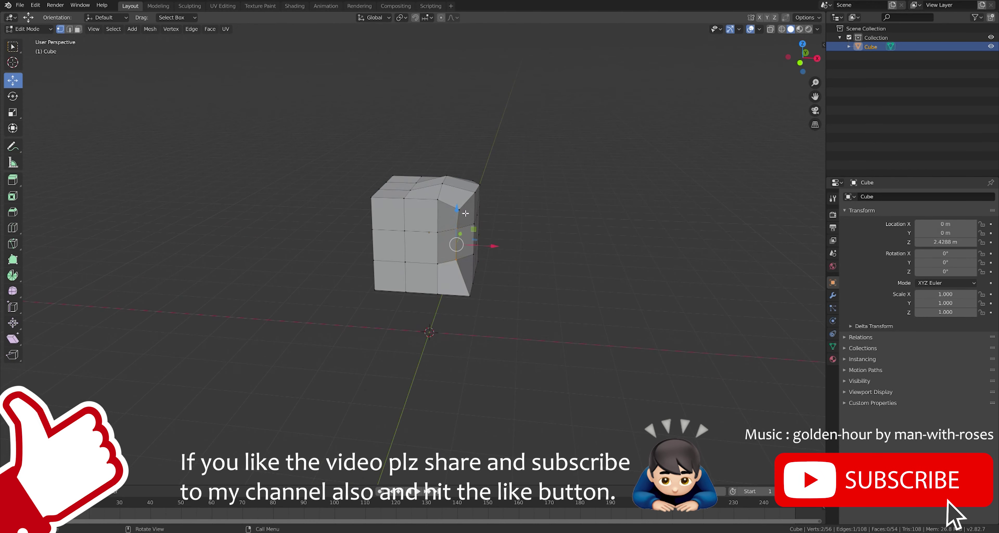
{"action": "left_click", "coordinate": [471, 247], "text": "shift"}
{"action": "middle_click_drag", "start_coordinate": [533, 249], "coordinate": [507, 300]}
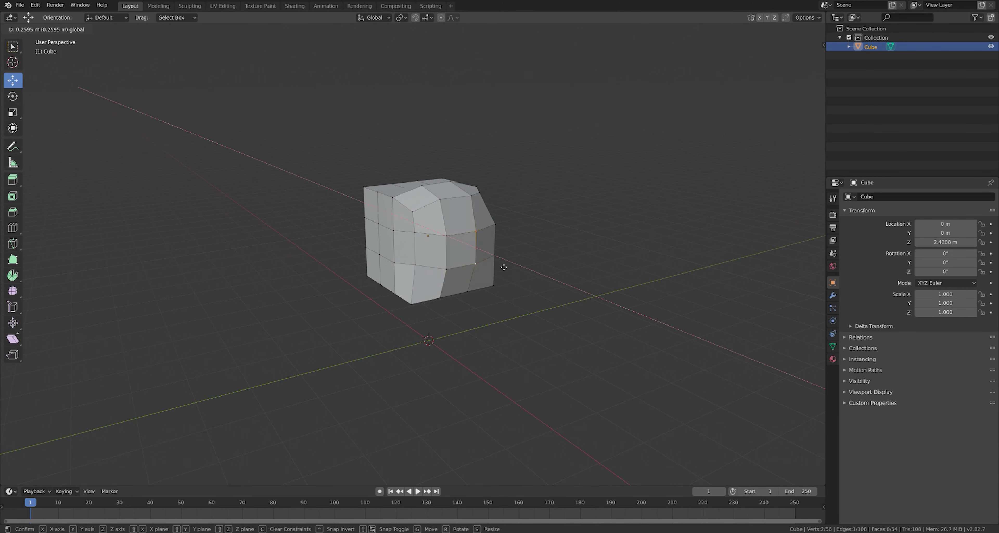
{"action": "left_click", "coordinate": [507, 300]}
{"action": "left_click", "coordinate": [453, 270]}
{"action": "middle_click_drag", "start_coordinate": [453, 270], "coordinate": [472, 292]}
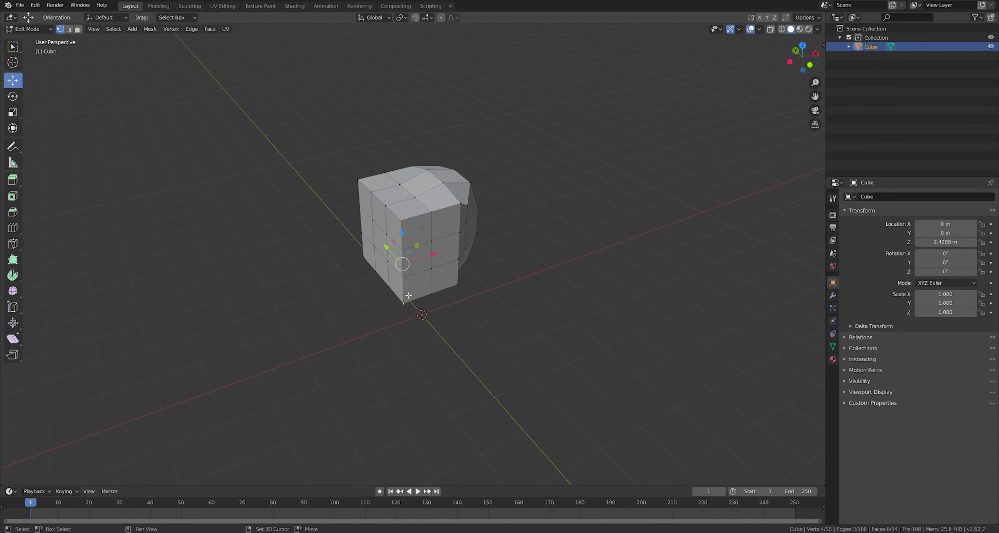
{"action": "middle_click_drag", "start_coordinate": [409, 295], "coordinate": [429, 253]}
{"action": "left_click", "coordinate": [429, 253]}
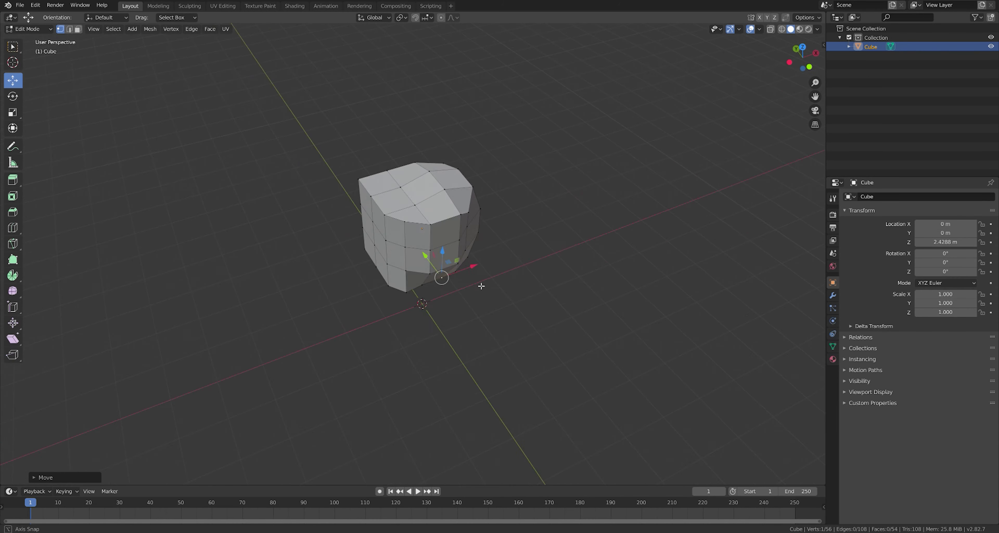
- Pull further corner vertices vertically inward to round the top and bottom
{"action": "left_click", "coordinate": [380, 186], "text": "shift"}
{"action": "mouse_move", "coordinate": [380, 185]}
{"action": "middle_mouse_down"}
{"action": "mouse_move", "coordinate": [457, 188]}
{"action": "mouse_move", "coordinate": [434, 235]}
{"action": "middle_mouse_up"}
{"action": "left_click", "coordinate": [413, 171]}
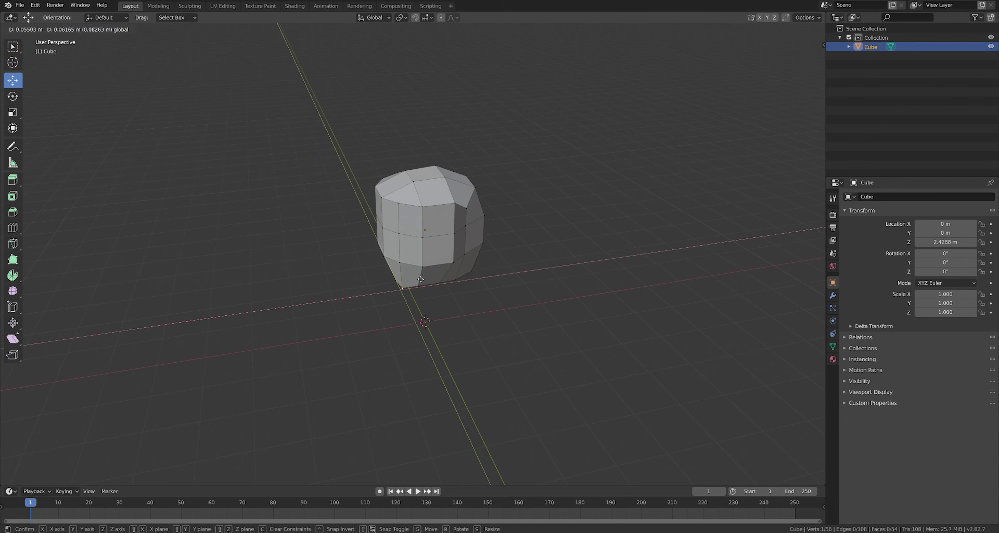
{"action": "middle_click_drag", "start_coordinate": [564, 282], "coordinate": [417, 238]}
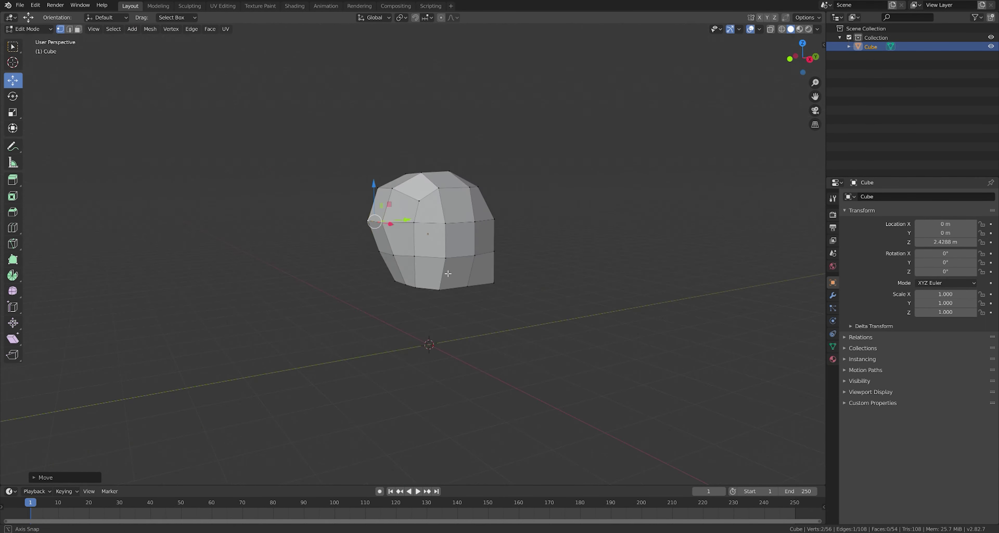
{"action": "mouse_move", "coordinate": [445, 301]}
{"action": "middle_mouse_down"}
{"action": "mouse_move", "coordinate": [465, 281]}
{"action": "mouse_move", "coordinate": [442, 286]}
{"action": "mouse_move", "coordinate": [388, 269]}
{"action": "middle_mouse_up"}
{"action": "left_click", "coordinate": [457, 290]}
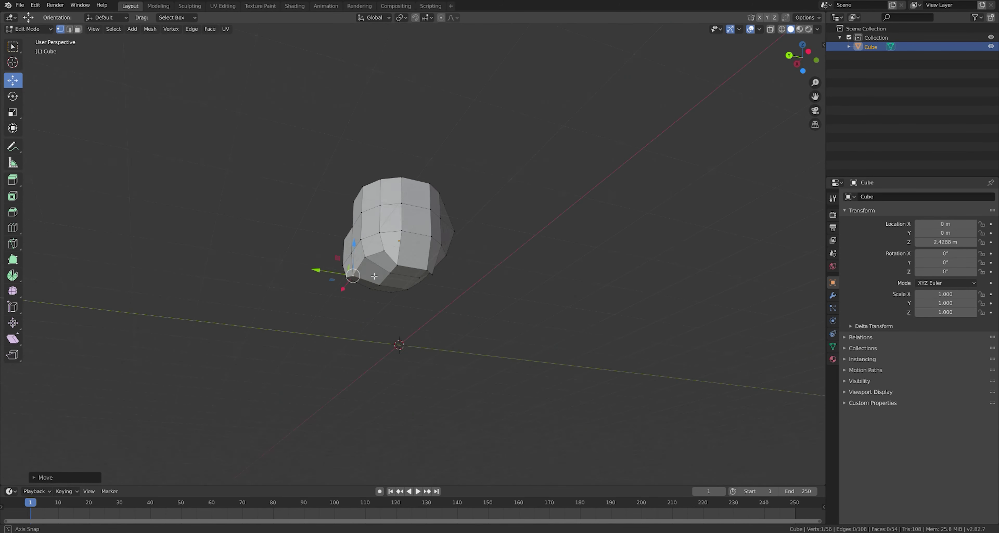
{"action": "left_click", "coordinate": [417, 234]}
{"action": "middle_click_drag", "start_coordinate": [417, 234], "coordinate": [428, 296]}
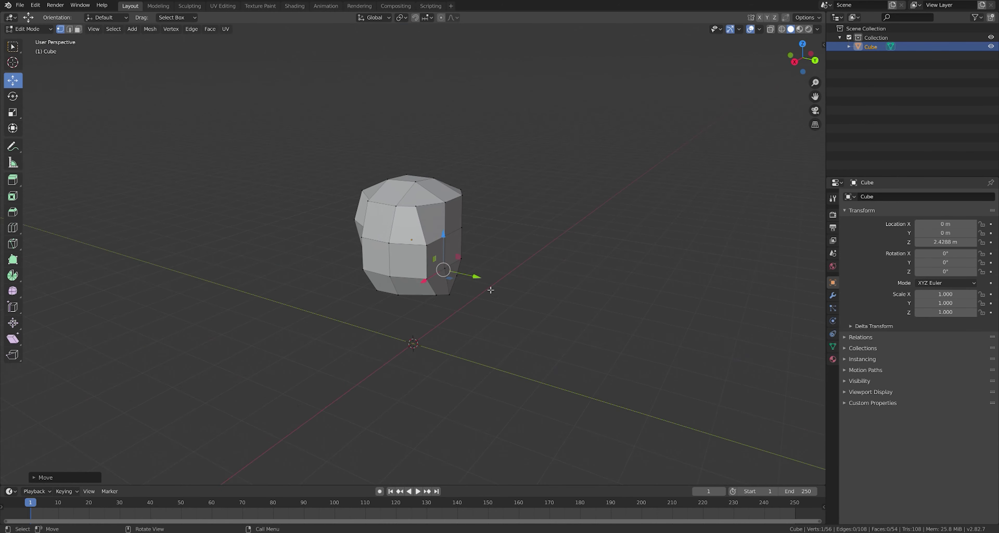
- Move and scale more vertices to round the head into a faceted ball
{"action": "left_click", "coordinate": [445, 238]}
{"action": "middle_click_drag", "start_coordinate": [444, 238], "coordinate": [430, 219]}
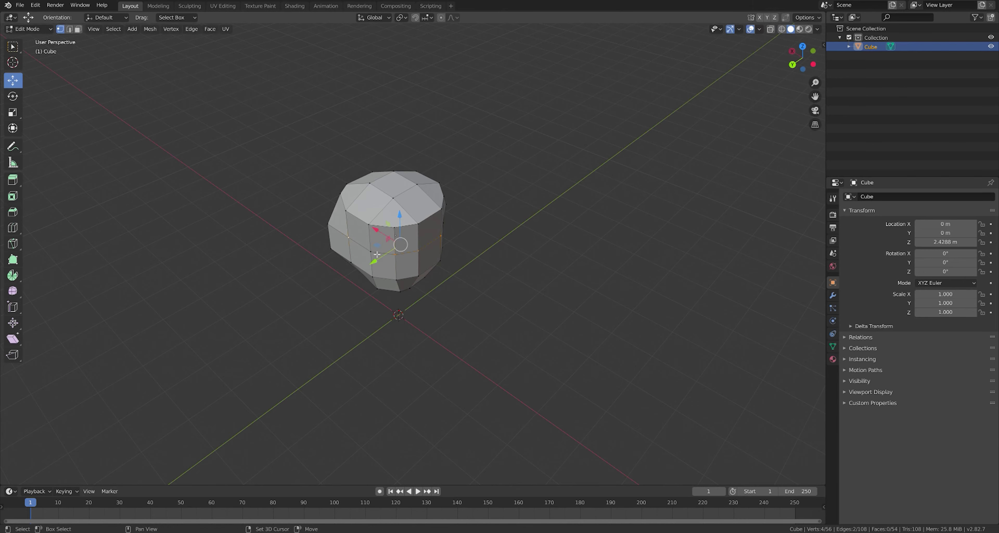
{"action": "left_click", "coordinate": [505, 251]}
{"action": "mouse_move", "coordinate": [505, 252]}
{"action": "middle_mouse_down"}
{"action": "mouse_move", "coordinate": [446, 259]}
{"action": "mouse_move", "coordinate": [459, 264]}
{"action": "mouse_move", "coordinate": [421, 257]}
{"action": "middle_mouse_up"}
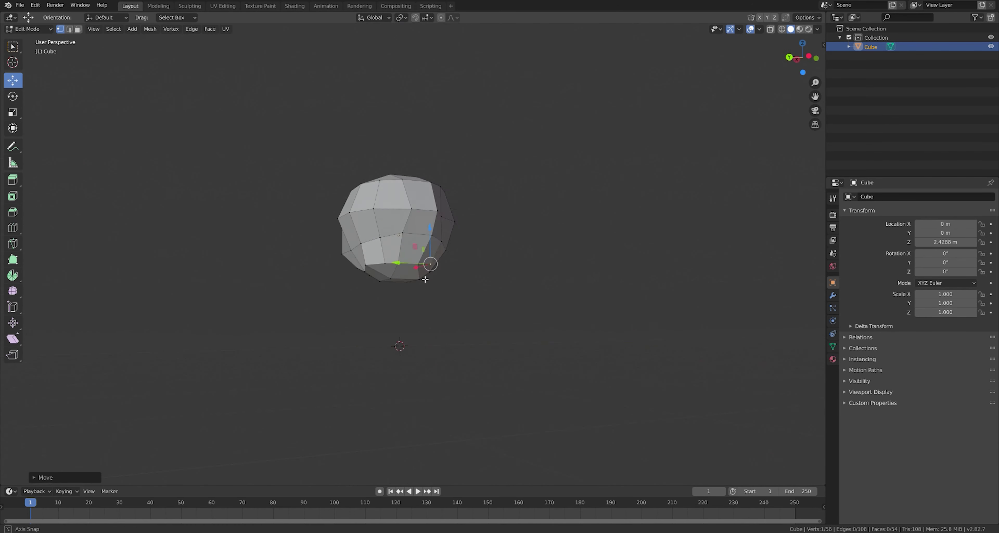
{"action": "left_click", "coordinate": [423, 224]}
{"action": "mouse_move", "coordinate": [424, 224]}
{"action": "middle_mouse_down"}
{"action": "mouse_move", "coordinate": [436, 244]}
{"action": "mouse_move", "coordinate": [473, 248]}
{"action": "mouse_move", "coordinate": [527, 221]}
{"action": "mouse_move", "coordinate": [482, 243]}
{"action": "middle_mouse_up"}
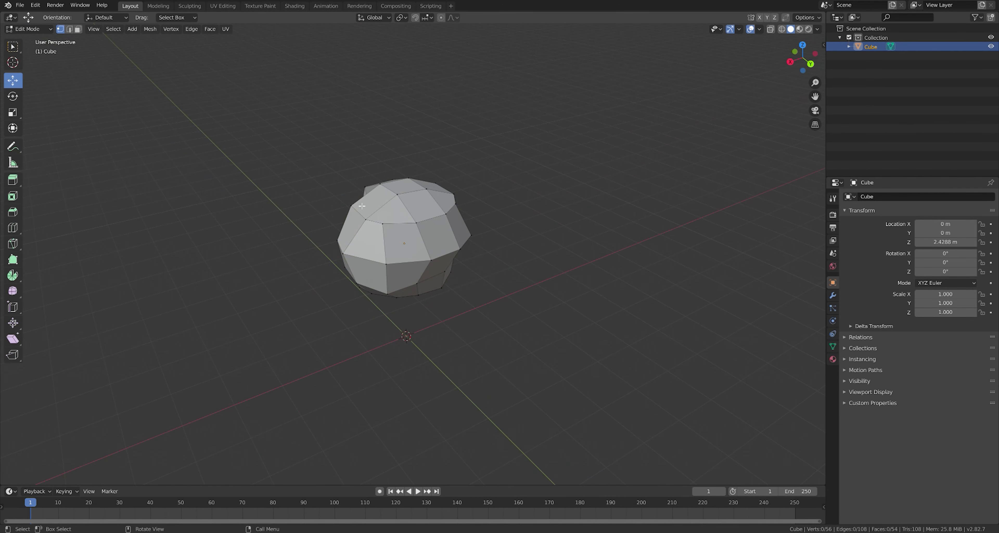
{"action": "left_click", "coordinate": [373, 159]}
- Shift single vertices along Z, then scale the lower edge loop inward
{"action": "left_click", "coordinate": [468, 167]}
{"action": "mouse_move", "coordinate": [524, 181]}
{"action": "middle_mouse_down"}
{"action": "mouse_move", "coordinate": [480, 228]}
{"action": "mouse_move", "coordinate": [403, 237]}
{"action": "mouse_move", "coordinate": [427, 214]}
{"action": "mouse_move", "coordinate": [414, 211]}
{"action": "middle_mouse_up"}
{"action": "key", "text": "g"}
{"action": "key", "text": "z"}
{"action": "left_click", "coordinate": [424, 227]}
{"action": "key", "text": "g"}
{"action": "key", "text": "z"}
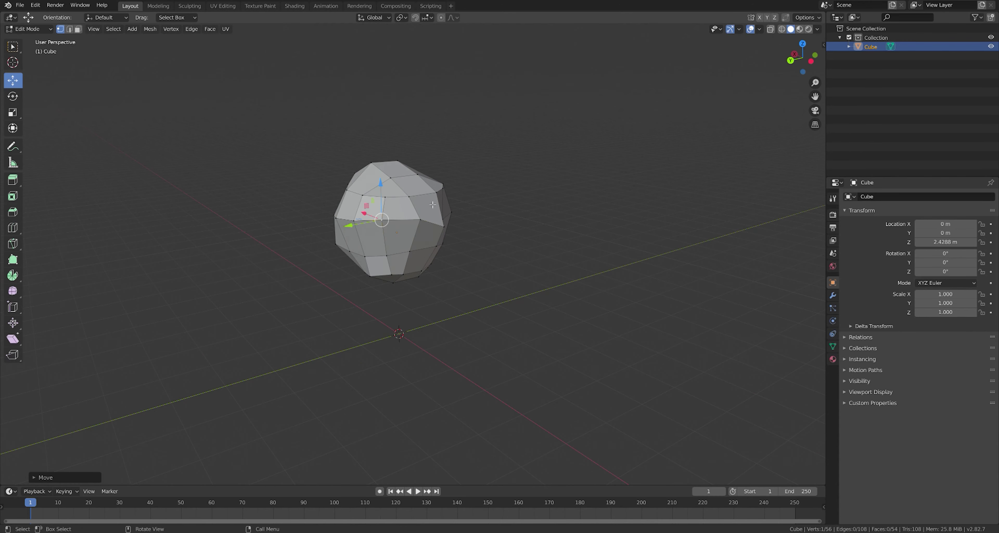
{"action": "left_click", "coordinate": [438, 238]}
{"action": "middle_click_drag", "start_coordinate": [439, 238], "coordinate": [496, 308]}
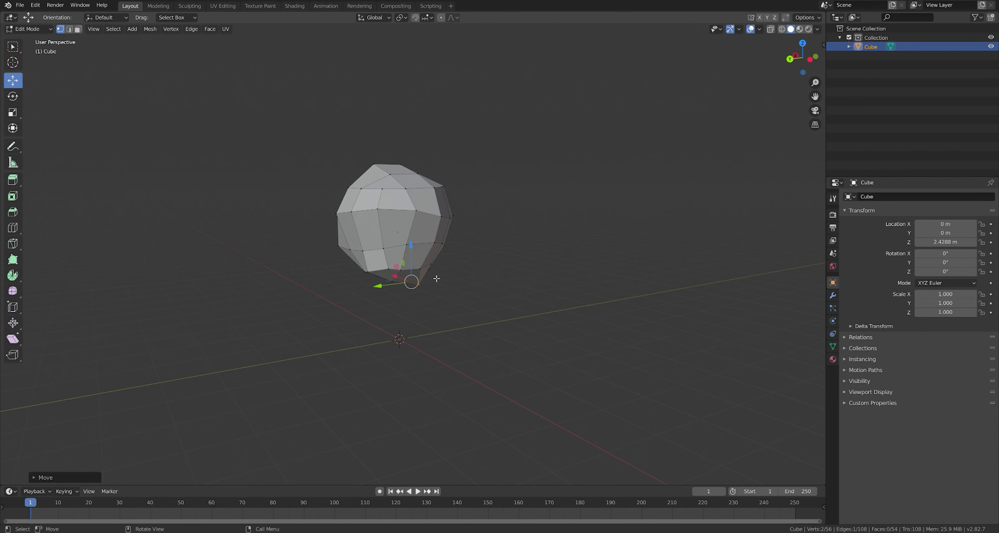
{"action": "key", "text": "s"}
{"action": "left_click", "coordinate": [493, 250]}
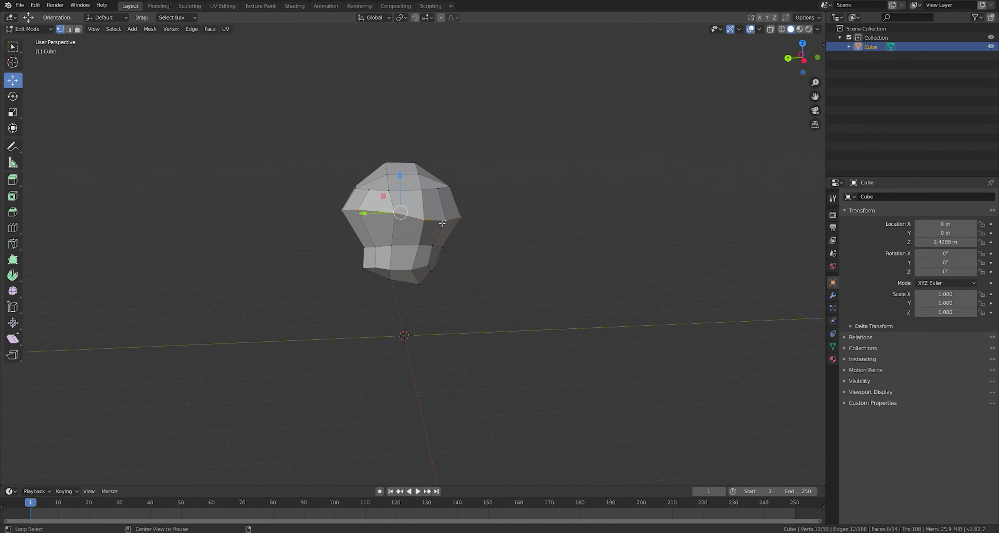
- Move the selected faces and rotate an edge selection to widen the cranium
{"action": "middle_click_drag", "start_coordinate": [493, 249], "coordinate": [504, 247]}
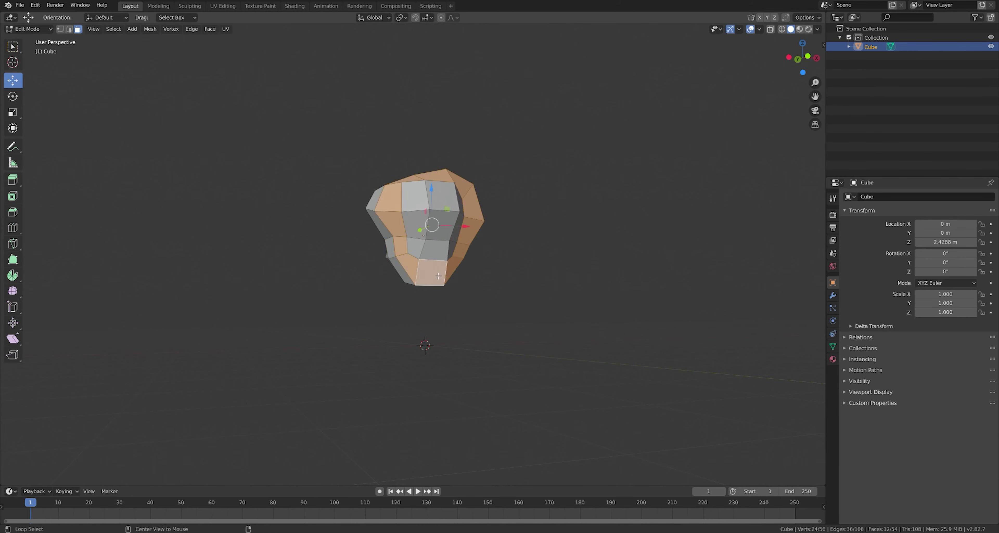
{"action": "mouse_move", "coordinate": [432, 271]}
{"action": "middle_mouse_down"}
{"action": "mouse_move", "coordinate": [457, 234]}
{"action": "mouse_move", "coordinate": [446, 186]}
{"action": "mouse_move", "coordinate": [484, 220]}
{"action": "middle_mouse_up"}
{"action": "key", "text": "g"}
{"action": "left_click", "coordinate": [457, 234]}
{"action": "key", "text": "2"}
{"action": "left_click", "coordinate": [451, 180]}
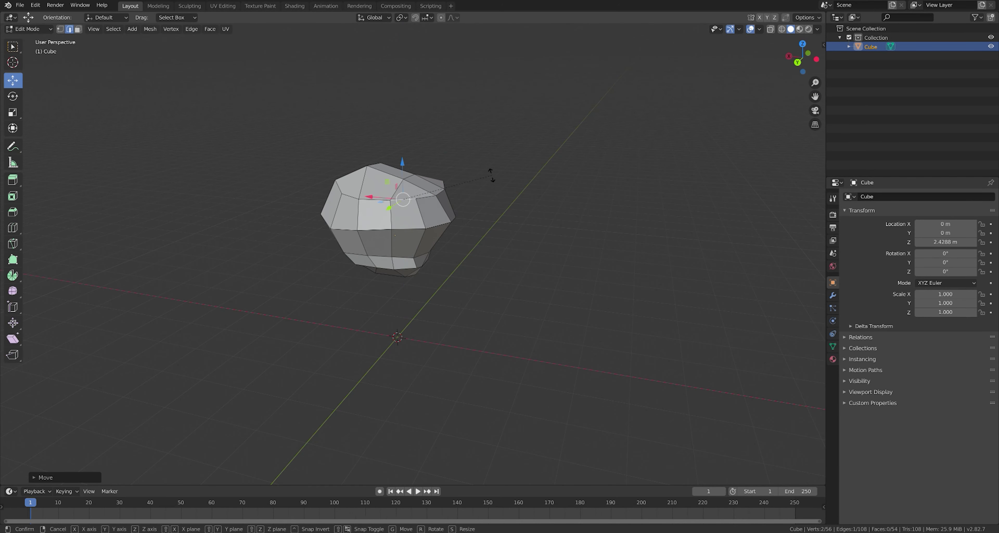
{"action": "middle_click_drag", "start_coordinate": [483, 167], "coordinate": [390, 217]}
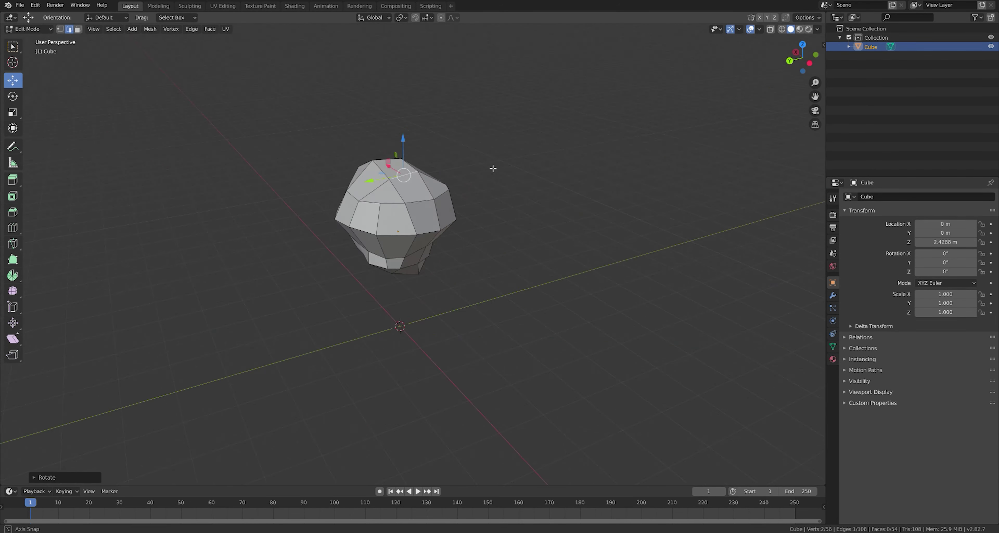
{"action": "left_click", "coordinate": [428, 206]}
- Scale the lower ring of faces into a narrower jaw and return to Object Mode
{"action": "mouse_move", "coordinate": [429, 206]}
{"action": "middle_mouse_down"}
{"action": "mouse_move", "coordinate": [437, 237]}
{"action": "mouse_move", "coordinate": [419, 227]}
{"action": "middle_mouse_up"}
{"action": "left_click", "coordinate": [419, 227], "text": "alt"}
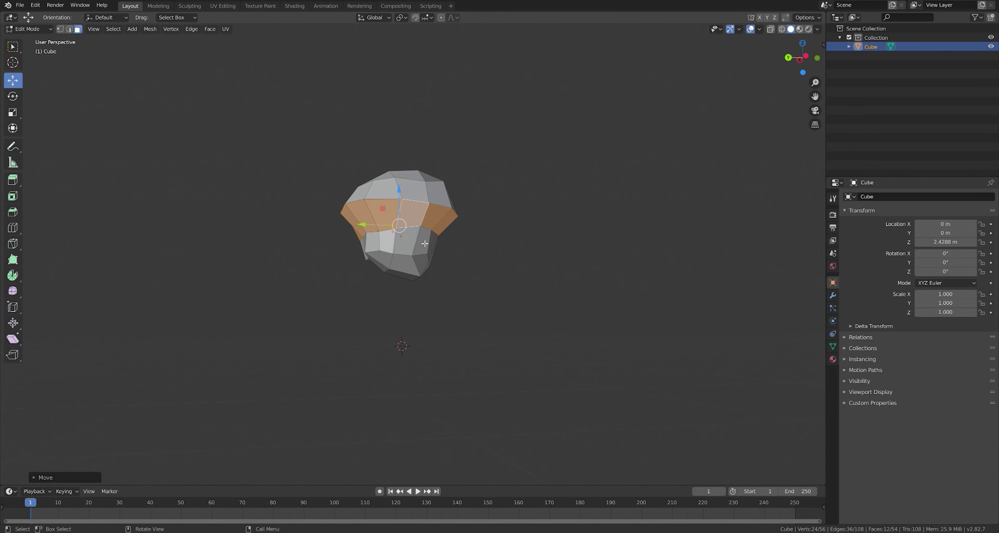
{"action": "middle_click_drag", "start_coordinate": [516, 208], "coordinate": [431, 216]}
{"action": "key", "text": "s"}
{"action": "left_click", "coordinate": [613, 228]}
{"action": "middle_click_drag", "start_coordinate": [613, 227], "coordinate": [566, 240]}
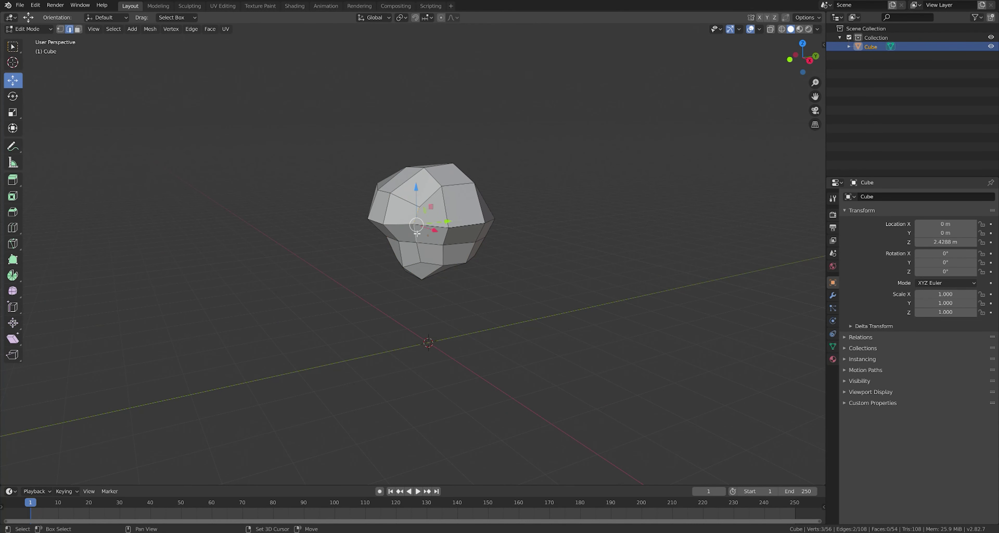
{"action": "middle_click_drag", "start_coordinate": [416, 233], "coordinate": [542, 232]}
{"action": "left_click", "coordinate": [541, 232]}
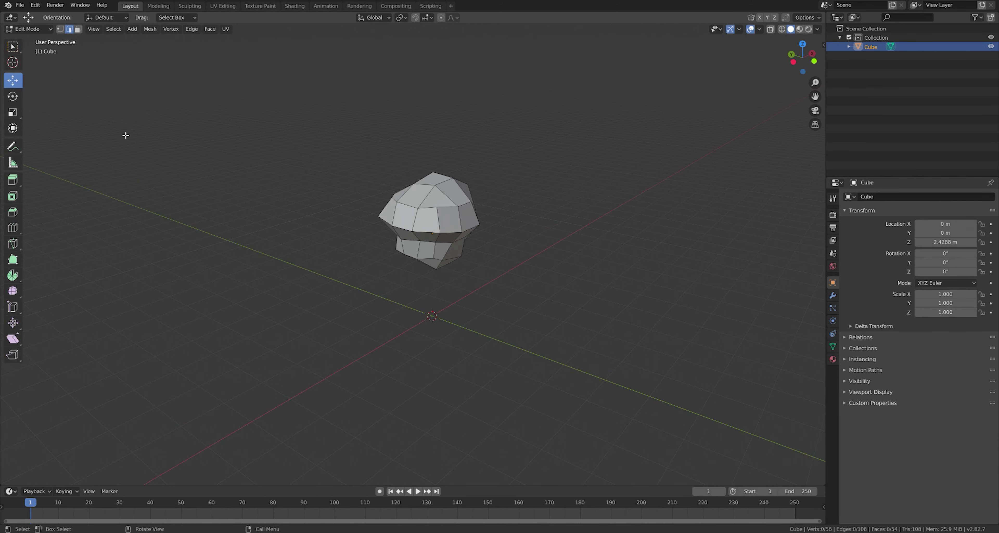
{"action": "key", "text": "Tab"}
{"action": "key", "text": "shift+a"}
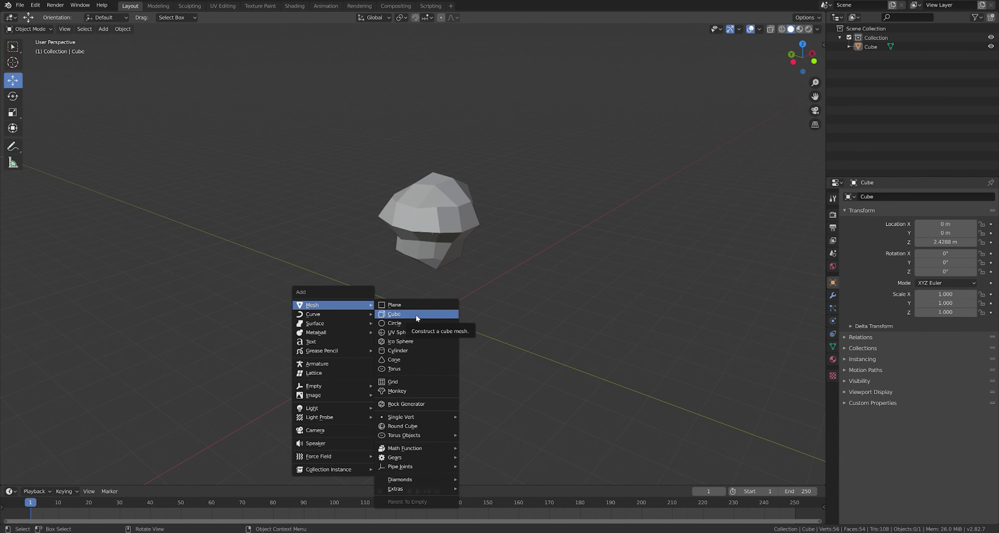
- Add a new cube, shrink it and place it beside the head
{"action": "left_click", "coordinate": [417, 314]}
{"action": "key", "text": "g"}
{"action": "left_click", "coordinate": [333, 337]}
{"action": "key", "text": "s"}
{"action": "left_click", "coordinate": [493, 316]}
- Stretch the new cube tall along Z and rotate it 90° on X to lie flat
{"action": "key", "text": "Tab"}
{"action": "key", "text": "s"}
{"action": "key", "text": "z"}
{"action": "left_click", "coordinate": [466, 298]}
{"action": "mouse_move", "coordinate": [395, 298]}
{"action": "middle_mouse_down"}
{"action": "mouse_move", "coordinate": [466, 299]}
{"action": "mouse_move", "coordinate": [373, 301]}
{"action": "mouse_move", "coordinate": [444, 319]}
{"action": "mouse_move", "coordinate": [437, 277]}
{"action": "middle_mouse_up"}
{"action": "key", "text": "Tab"}
{"action": "key", "text": "r"}
{"action": "key", "text": "x"}
{"action": "key", "text": "9"}
{"action": "key", "text": "0"}
{"action": "key", "text": "Return"}
- Reselect the leg piece Cube.001, frame it and view it from the top
{"action": "left_click", "coordinate": [586, 240]}
{"action": "key", "text": "Tab"}
{"action": "mouse_move", "coordinate": [586, 240]}
{"action": "middle_mouse_down"}
{"action": "mouse_move", "coordinate": [591, 375]}
{"action": "mouse_move", "coordinate": [644, 267]}
{"action": "middle_mouse_up"}
{"action": "key", "text": "Tab"}
{"action": "left_click", "coordinate": [404, 274]}
{"action": "key", "text": "KP_Decimal"}
{"action": "key", "text": "KP_7"}
{"action": "key", "text": "Tab"}
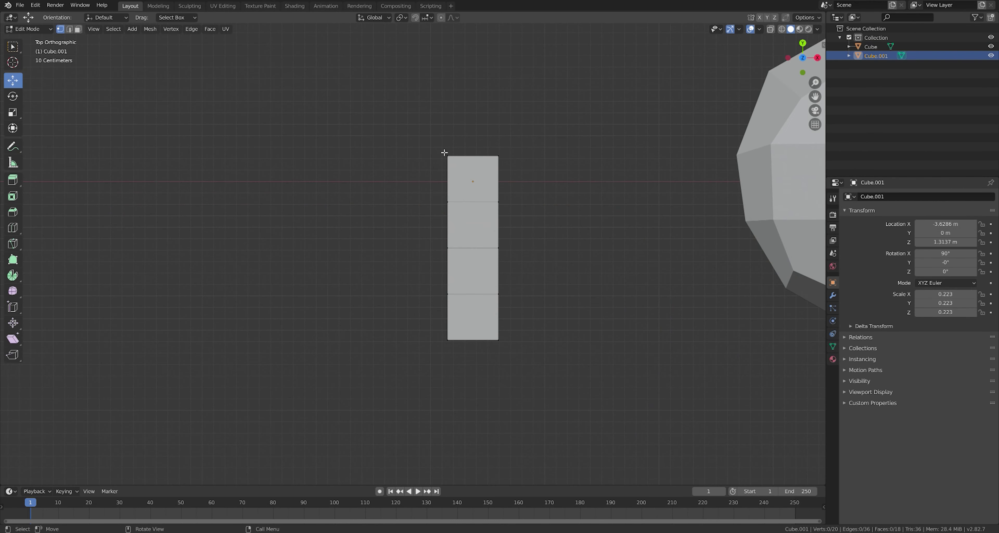
{"action": "middle_click_drag", "start_coordinate": [544, 174], "coordinate": [580, 178]}
- Narrow the leg piece's bottom end, then shrink the whole piece
{"action": "key", "text": "s"}
{"action": "left_click", "coordinate": [426, 337]}
{"action": "left_click_drag", "start_coordinate": [426, 337], "coordinate": [547, 400]}
{"action": "middle_click_drag", "start_coordinate": [547, 399], "coordinate": [544, 401]}
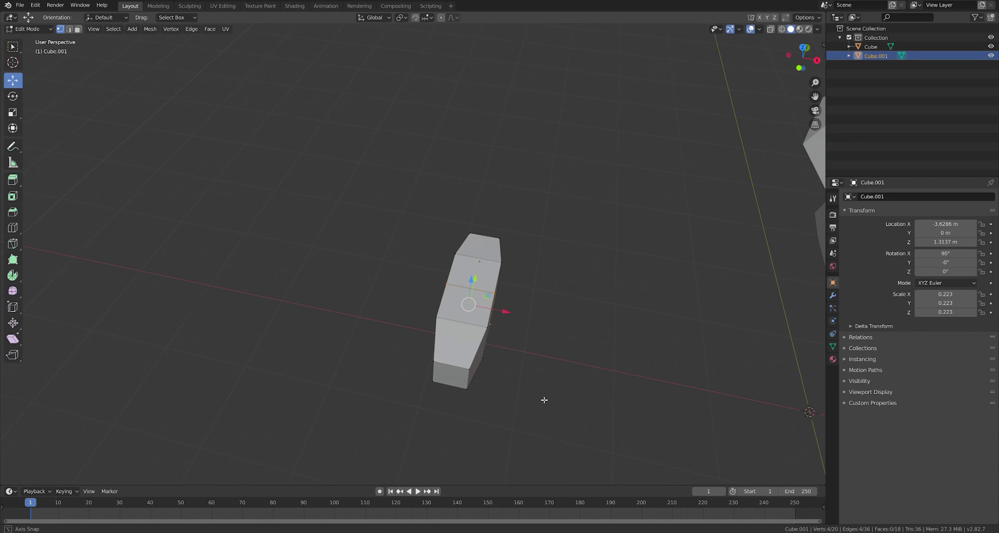
{"action": "key", "text": "s"}
{"action": "left_click", "coordinate": [574, 392]}
{"action": "mouse_move", "coordinate": [457, 350]}
{"action": "middle_mouse_down"}
{"action": "mouse_move", "coordinate": [508, 272]}
{"action": "mouse_move", "coordinate": [541, 284]}
{"action": "mouse_move", "coordinate": [578, 335]}
{"action": "mouse_move", "coordinate": [478, 345]}
{"action": "mouse_move", "coordinate": [486, 266]}
{"action": "middle_mouse_up"}
{"action": "key", "text": "Tab"}
{"action": "key", "text": "s"}
{"action": "left_click", "coordinate": [488, 294]}
- Narrow the leg piece along X to scale X 0.120, Y/Z 0.142
{"action": "key", "text": "Tab"}
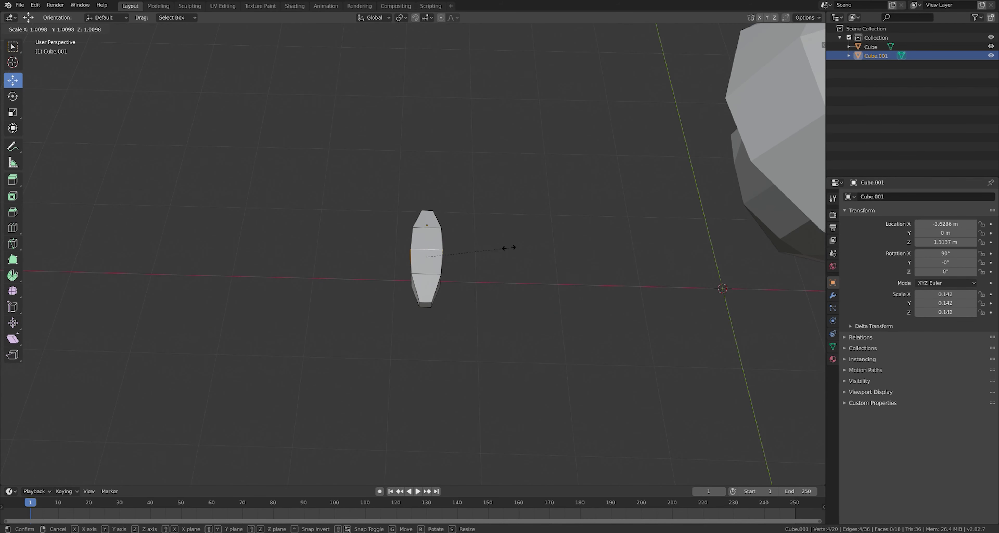
{"action": "key", "text": "Tab"}
{"action": "key", "text": "s"}
{"action": "key", "text": "x"}
{"action": "left_click", "coordinate": [500, 240]}
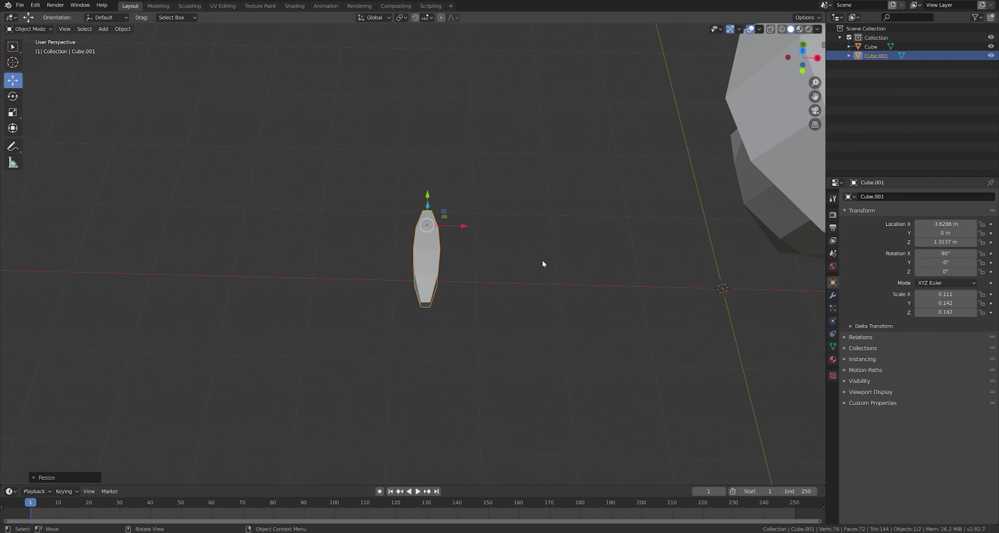
{"action": "mouse_move", "coordinate": [561, 254]}
{"action": "middle_mouse_down"}
{"action": "mouse_move", "coordinate": [507, 253]}
{"action": "mouse_move", "coordinate": [422, 283]}
{"action": "mouse_move", "coordinate": [494, 307]}
{"action": "middle_mouse_up"}
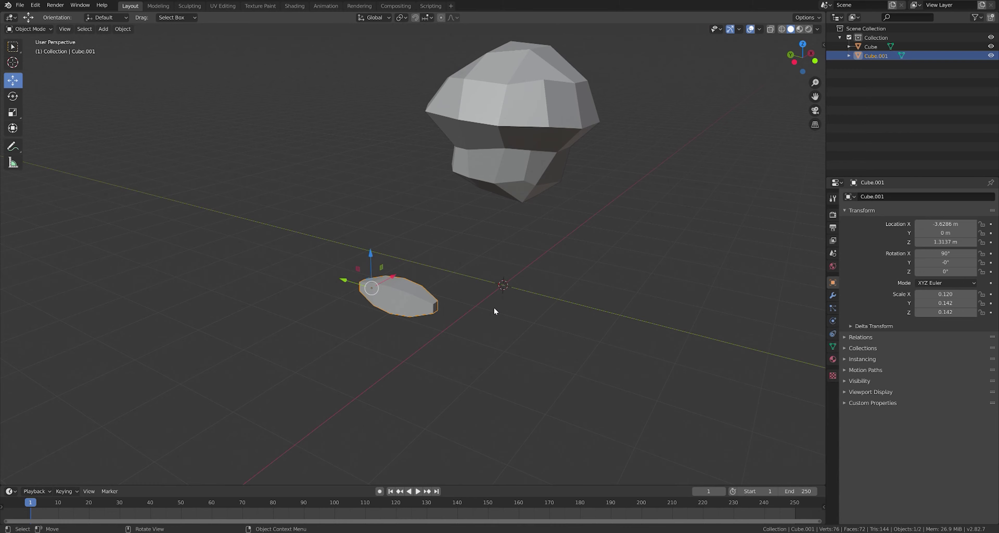
- Duplicate the leg piece to chain three segments in a row
{"action": "key", "text": "shift+d"}
{"action": "left_click_drag", "start_coordinate": [345, 281], "coordinate": [419, 305]}
{"action": "mouse_move", "coordinate": [419, 305]}
{"action": "middle_mouse_down"}
{"action": "mouse_move", "coordinate": [458, 344]}
{"action": "mouse_move", "coordinate": [573, 294]}
{"action": "middle_mouse_up"}
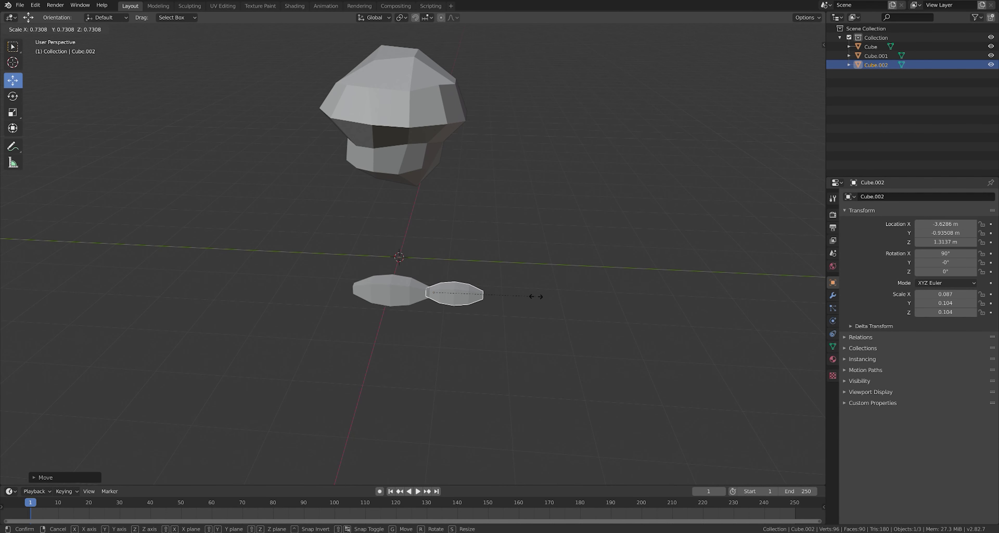
{"action": "left_click_drag", "start_coordinate": [450, 302], "coordinate": [612, 307]}
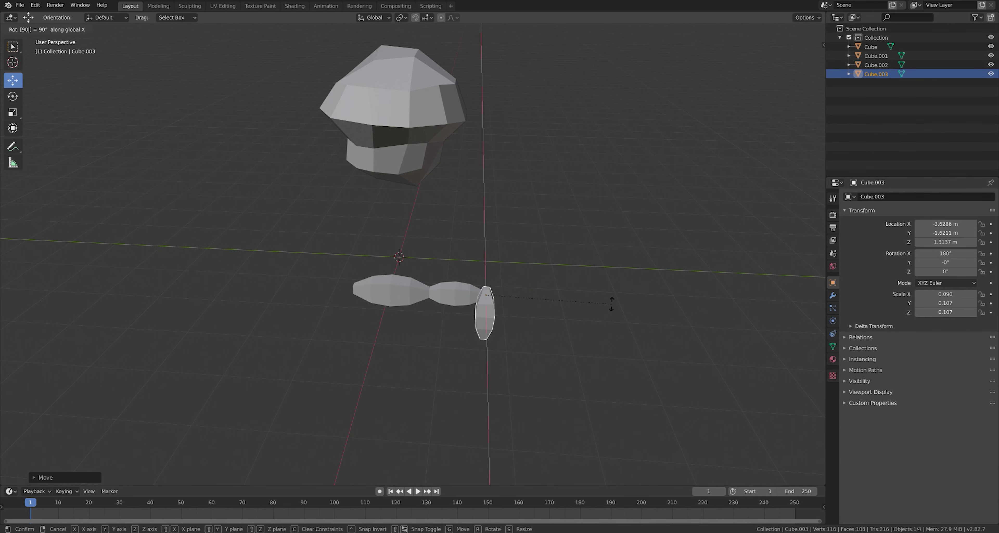
{"action": "middle_click_drag", "start_coordinate": [561, 307], "coordinate": [493, 247]}
- Bend the third segment's top into a foot, then select the first segment
{"action": "key", "text": "Tab"}
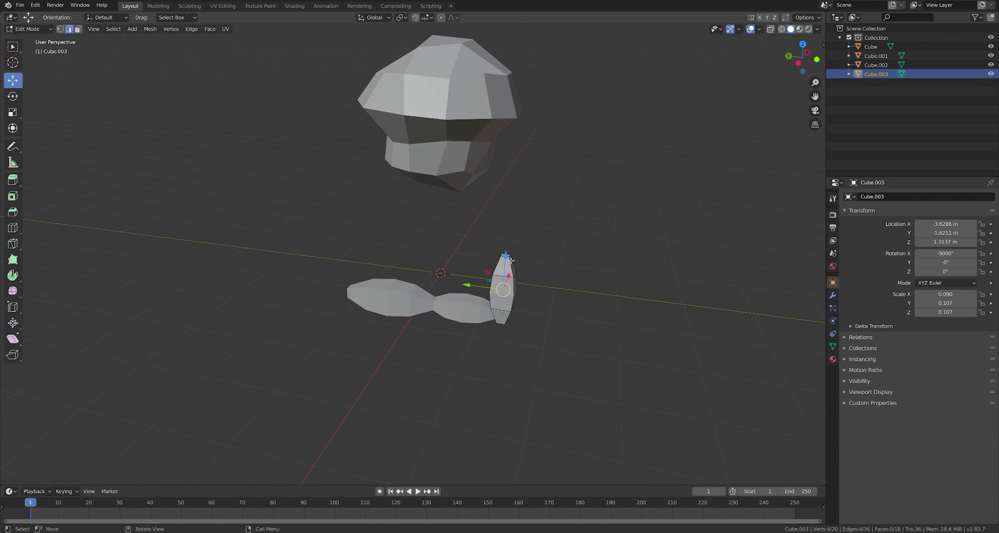
{"action": "left_click_drag", "start_coordinate": [493, 247], "coordinate": [491, 259]}
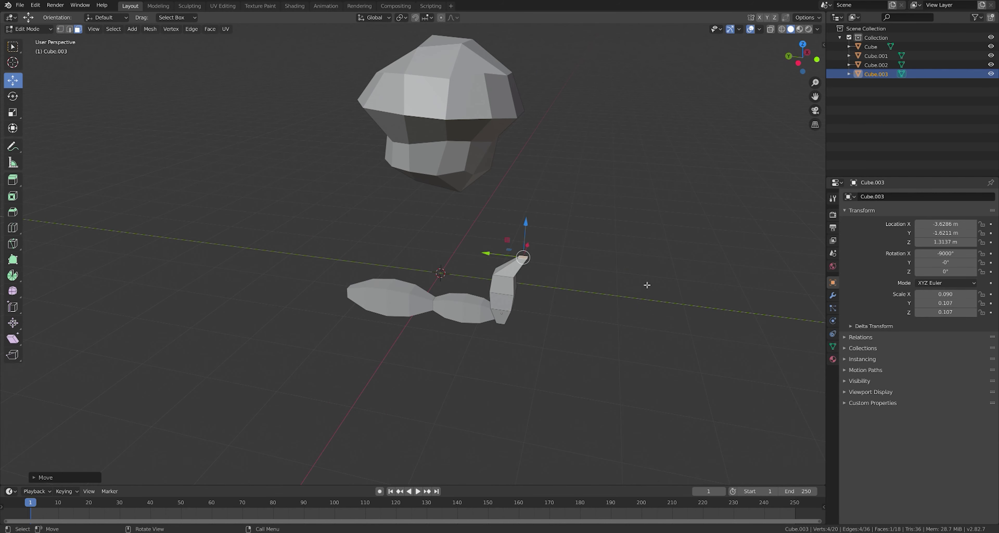
{"action": "key", "text": "Tab"}
{"action": "left_click_drag", "start_coordinate": [290, 228], "coordinate": [639, 372]}
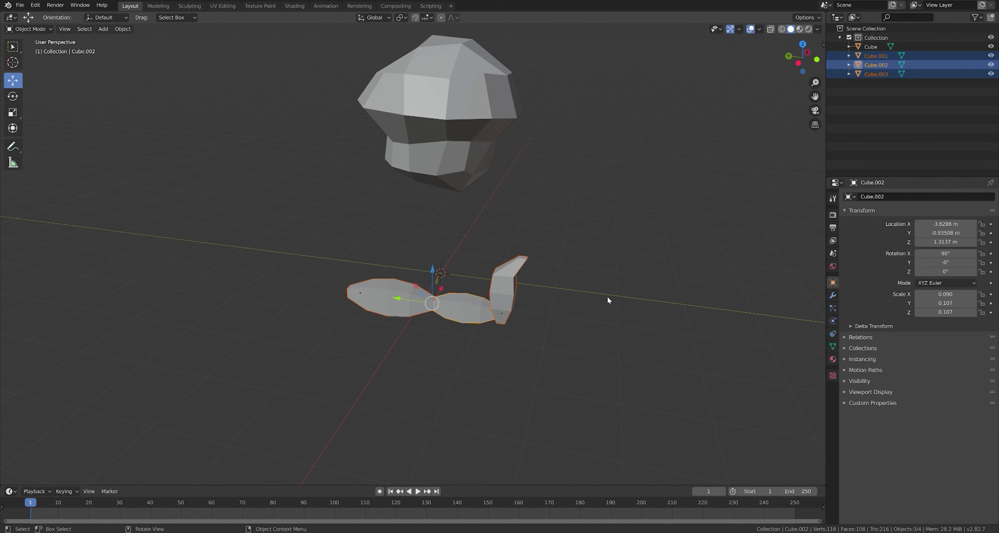
{"action": "left_click", "coordinate": [435, 240]}
{"action": "middle_click_drag", "start_coordinate": [435, 241], "coordinate": [435, 252]}
- Turn the first segment 90 degrees and lower it onto the chain
{"action": "key", "text": "r"}
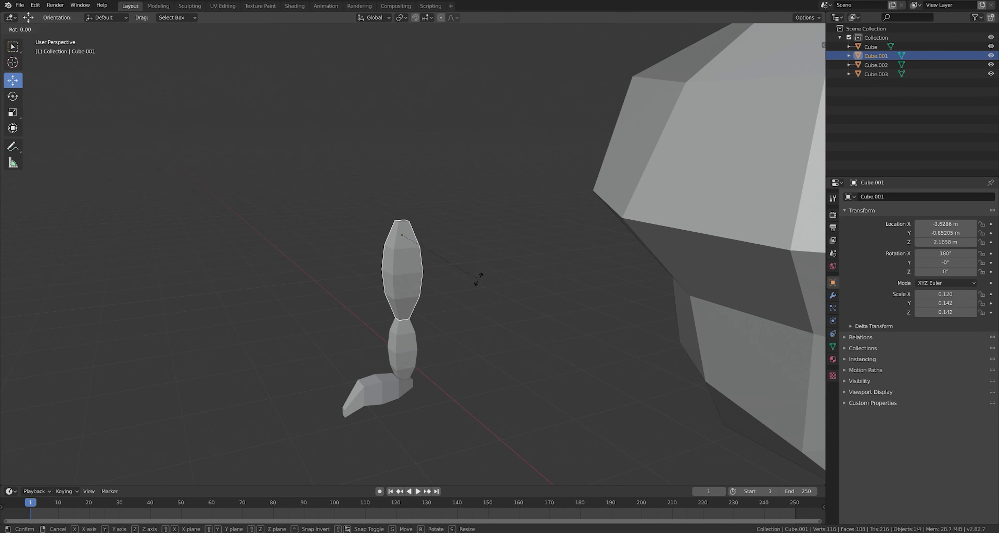
{"action": "key", "text": "Escape"}
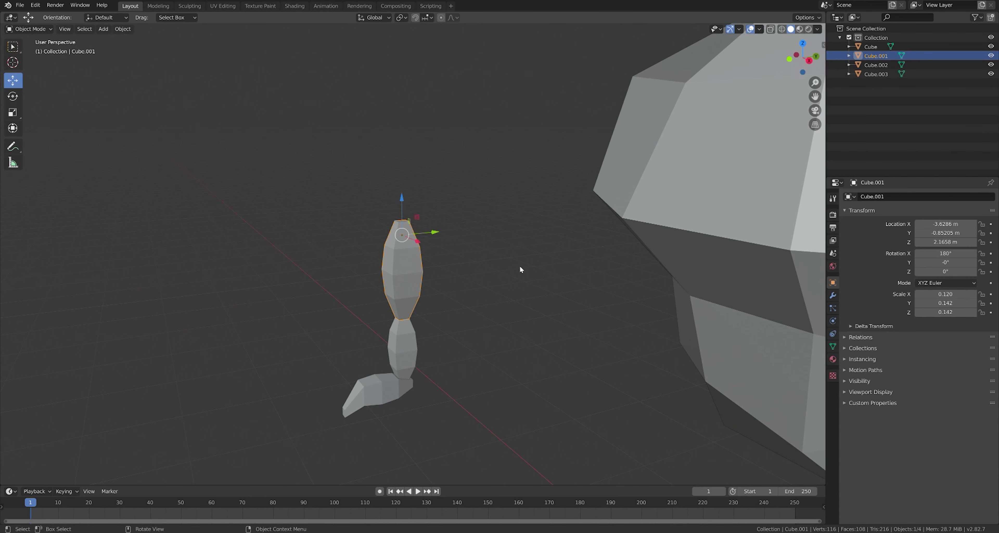
{"action": "key", "text": "0"}
{"action": "key", "text": "Return"}
{"action": "left_click_drag", "start_coordinate": [401, 196], "coordinate": [402, 268]}
{"action": "mouse_move", "coordinate": [401, 267]}
{"action": "middle_mouse_down"}
{"action": "mouse_move", "coordinate": [504, 274]}
{"action": "mouse_move", "coordinate": [508, 341]}
{"action": "mouse_move", "coordinate": [518, 327]}
{"action": "mouse_move", "coordinate": [543, 339]}
{"action": "middle_mouse_up"}
- Place the joined leg up under the head and shift it along X
{"action": "key", "text": "r"}
{"action": "key", "text": "x"}
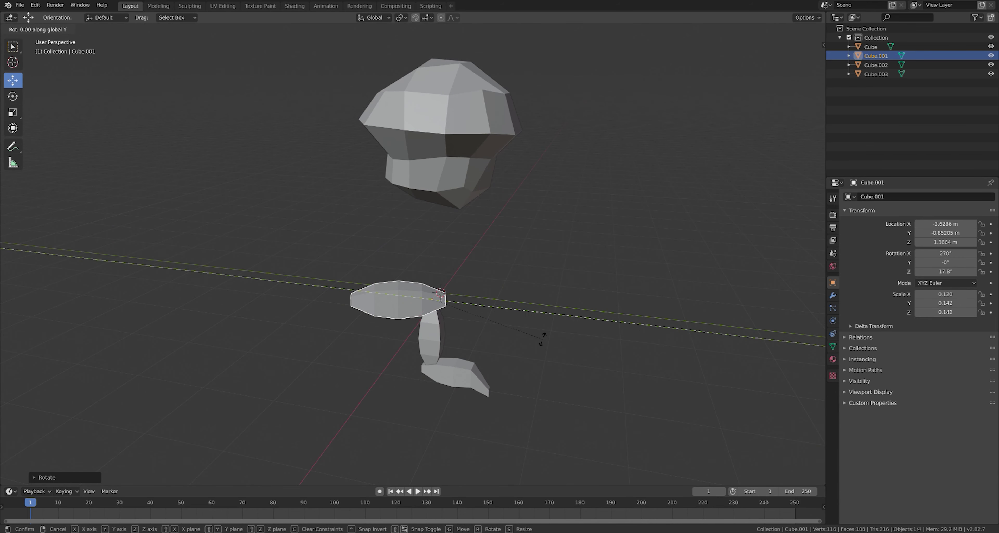
{"action": "key", "text": "Escape"}
{"action": "middle_click_drag", "start_coordinate": [508, 376], "coordinate": [567, 375]}
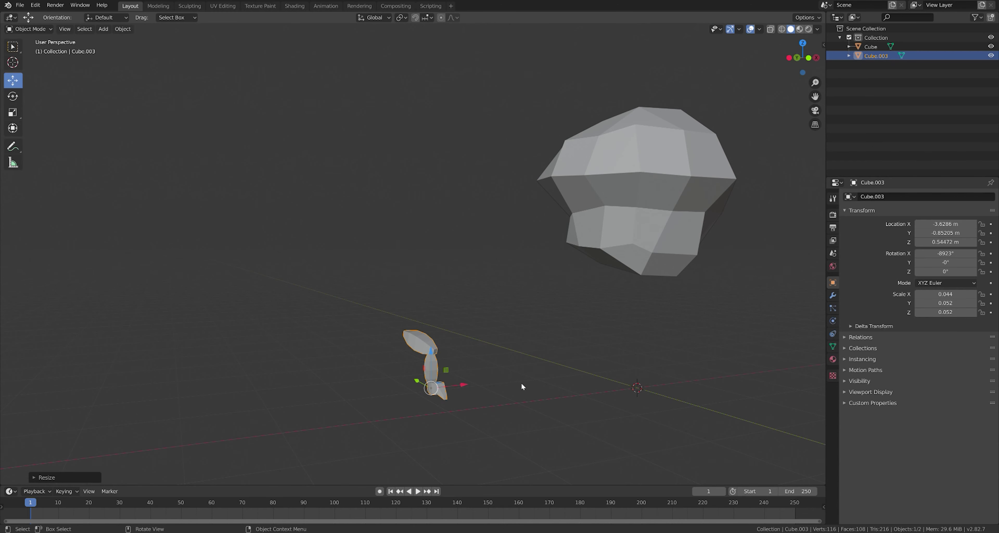
{"action": "middle_click_drag", "start_coordinate": [522, 387], "coordinate": [489, 354]}
{"action": "key", "text": "g"}
{"action": "left_click", "coordinate": [690, 287]}
{"action": "mouse_move", "coordinate": [690, 287]}
{"action": "middle_mouse_down"}
{"action": "mouse_move", "coordinate": [708, 322]}
{"action": "mouse_move", "coordinate": [632, 269]}
{"action": "middle_mouse_up"}
{"action": "key", "text": "g"}
{"action": "key", "text": "x"}
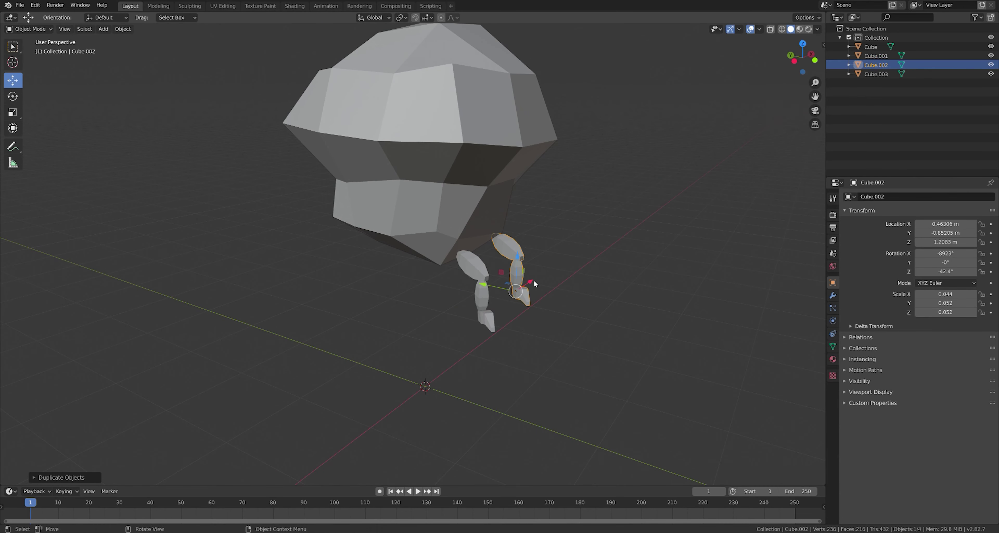
- Repeat the leg duplication and reposition the first new leg beneath the head
{"action": "key", "text": "shift+r"}
{"action": "key", "text": "shift+r"}
{"action": "scroll", "coordinate": [693, 340], "scroll_direction": "up", "scroll_amount": 4}
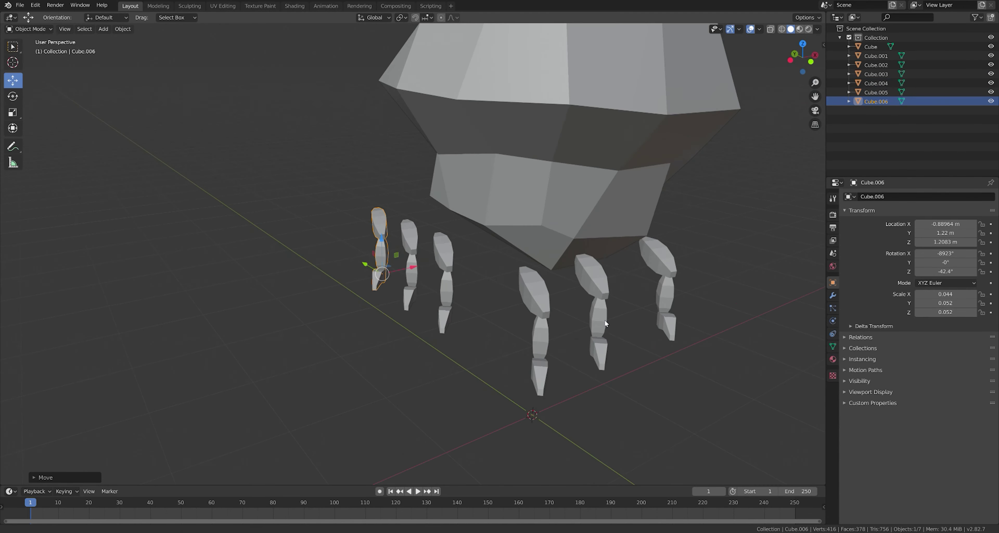
{"action": "middle_click_drag", "start_coordinate": [693, 344], "coordinate": [493, 355]}
{"action": "left_click", "coordinate": [407, 392]}
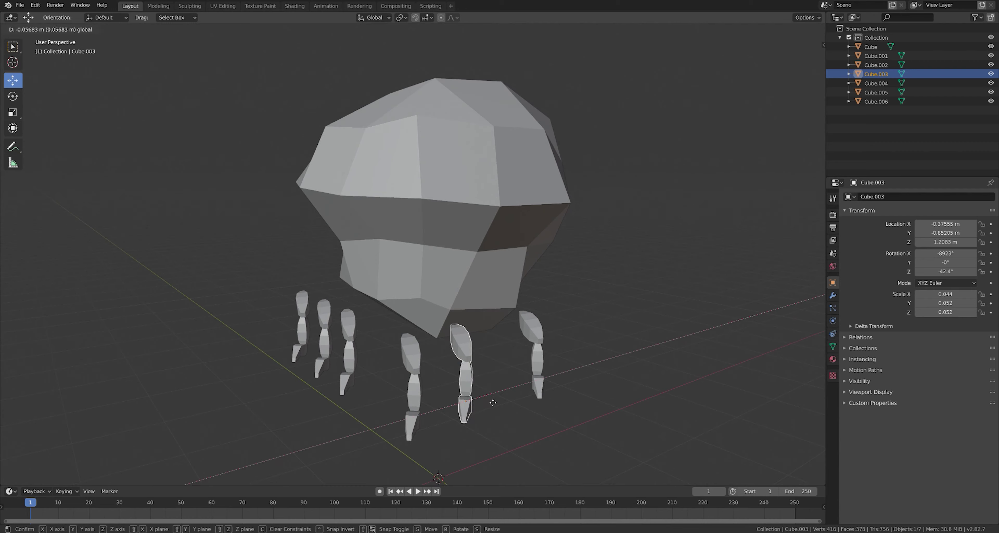
{"action": "key", "text": "g"}
{"action": "left_click", "coordinate": [410, 392]}
{"action": "left_click", "coordinate": [475, 375]}
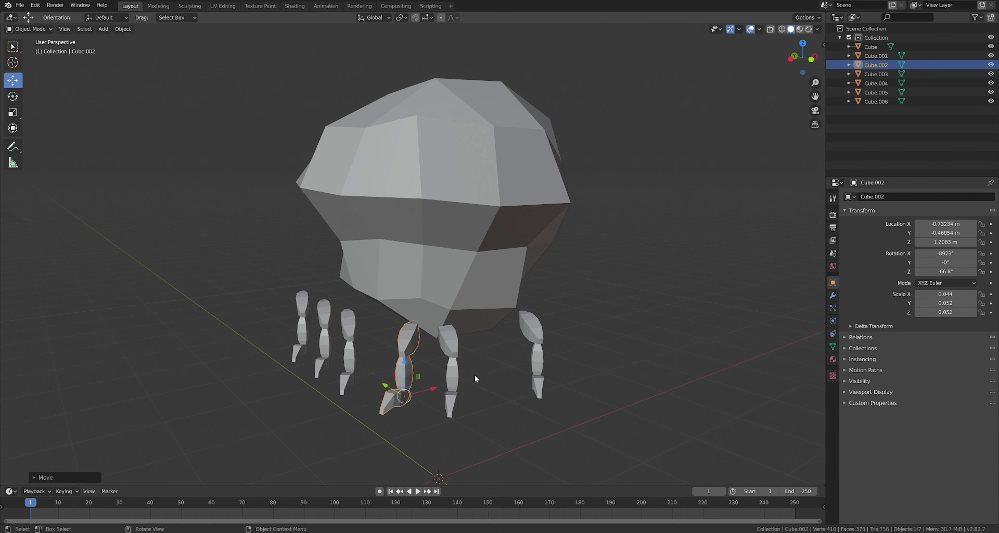
- Move another leg along X and begin rotating a third leg to a splayed angle
{"action": "left_click", "coordinate": [532, 349]}
{"action": "key", "text": "g"}
{"action": "key", "text": "x"}
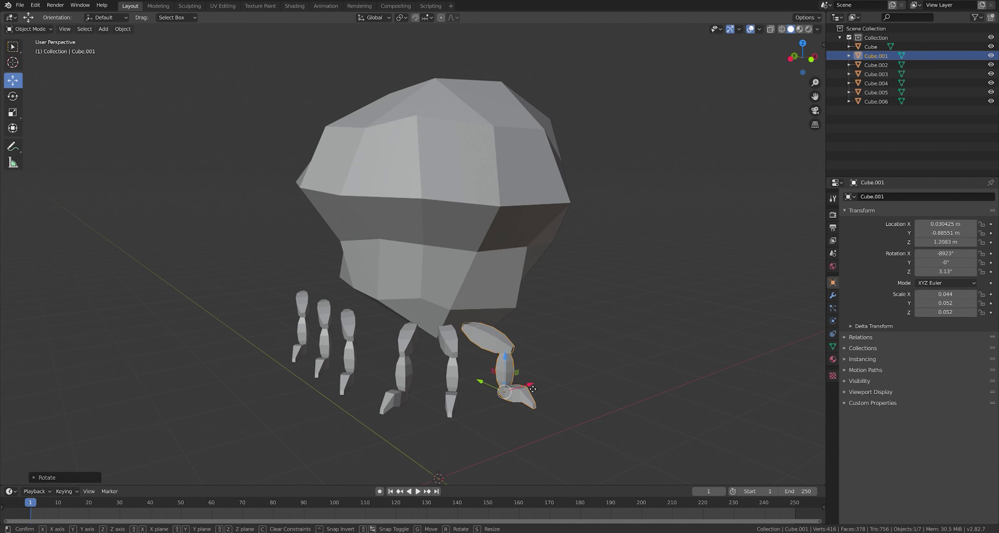
{"action": "left_click", "coordinate": [591, 374]}
{"action": "left_click", "coordinate": [456, 368]}
{"action": "middle_click_drag", "start_coordinate": [456, 368], "coordinate": [455, 395]}
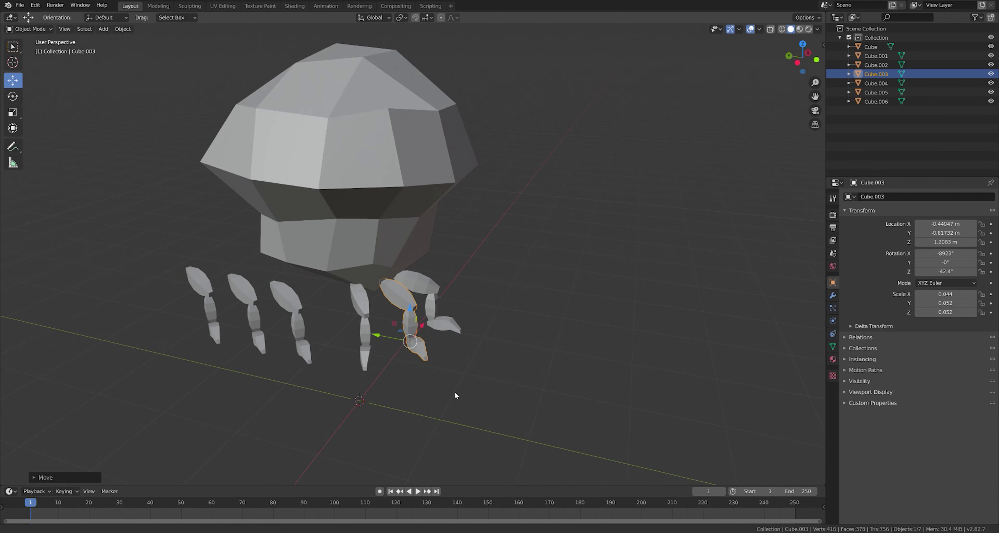
{"action": "scroll", "coordinate": [571, 350], "scroll_direction": "up", "scroll_amount": 3}
{"action": "left_click", "coordinate": [492, 349]}
{"action": "key", "text": "r"}
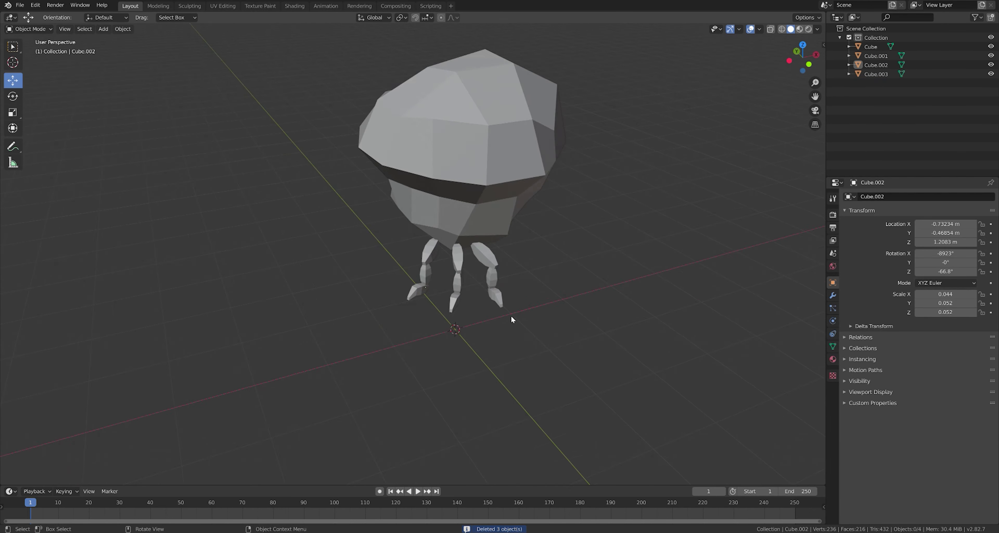
- Try separating the middle leg's mesh, then delete the separated piece
{"action": "left_click", "coordinate": [570, 295]}
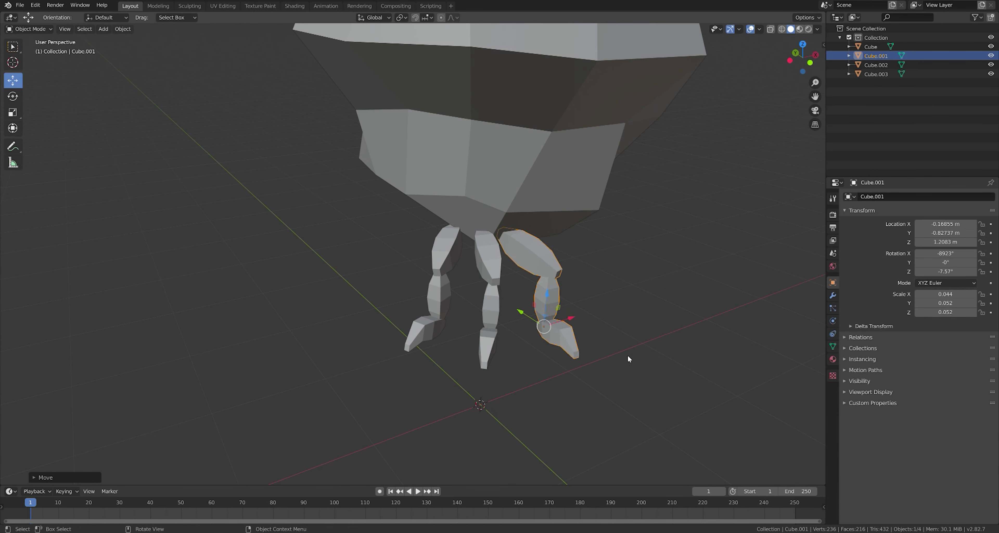
{"action": "middle_click_drag", "start_coordinate": [628, 357], "coordinate": [584, 363]}
{"action": "left_click", "coordinate": [457, 356]}
{"action": "key", "text": "Tab"}
{"action": "key", "text": "p"}
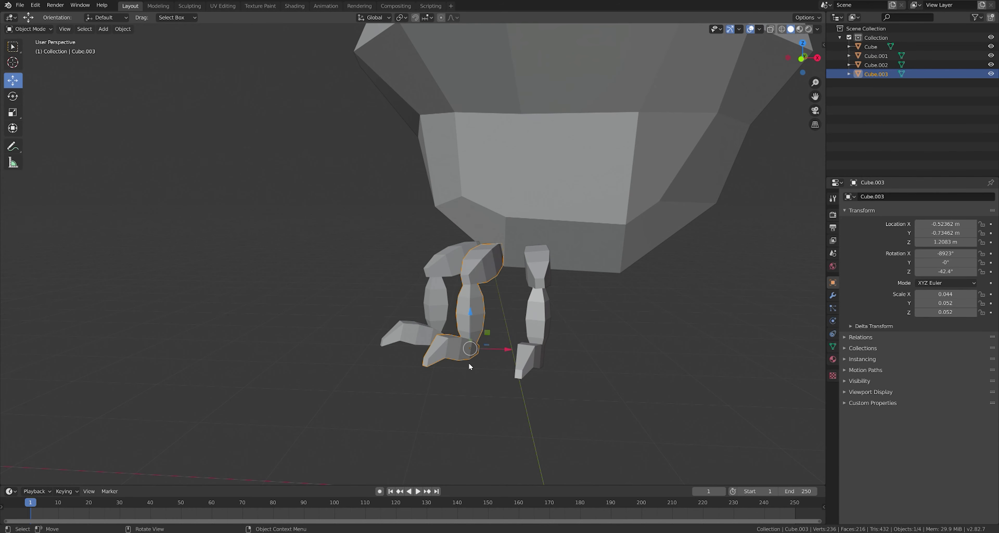
{"action": "key", "text": "Tab"}
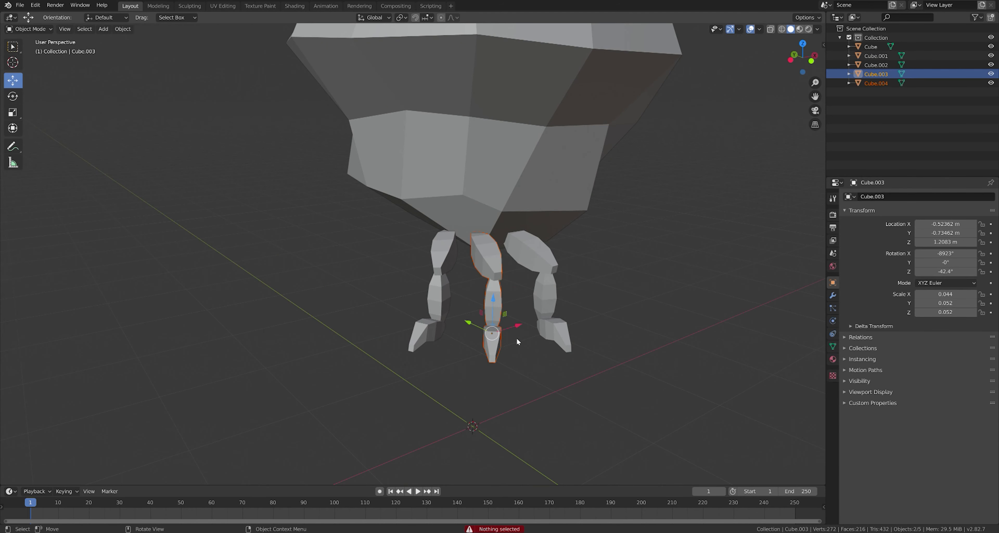
{"action": "mouse_move", "coordinate": [498, 352]}
{"action": "middle_mouse_down"}
{"action": "mouse_move", "coordinate": [546, 356]}
{"action": "mouse_move", "coordinate": [499, 374]}
{"action": "mouse_move", "coordinate": [491, 348]}
{"action": "mouse_move", "coordinate": [564, 424]}
{"action": "middle_mouse_up"}
{"action": "key", "text": "Delete"}
- Rotate the right leg around Y, then duplicate all three legs with Shift+D
{"action": "left_click", "coordinate": [520, 384]}
{"action": "key", "text": "r"}
{"action": "key", "text": "y"}
{"action": "left_click", "coordinate": [569, 431]}
{"action": "key", "text": "g"}
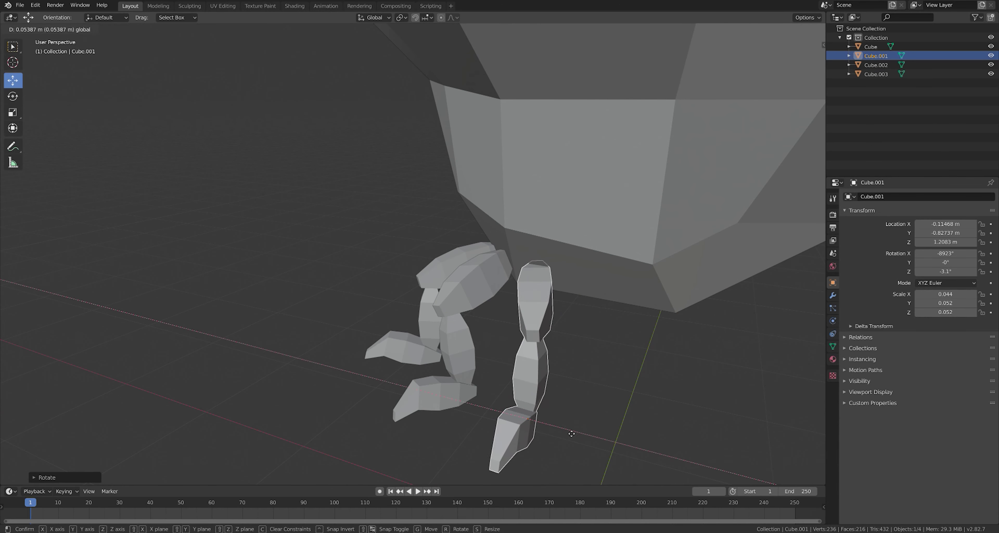
{"action": "key", "text": "ctrl+z"}
{"action": "mouse_move", "coordinate": [582, 399]}
{"action": "middle_mouse_down"}
{"action": "mouse_move", "coordinate": [512, 340]}
{"action": "mouse_move", "coordinate": [511, 376]}
{"action": "mouse_move", "coordinate": [533, 374]}
{"action": "mouse_move", "coordinate": [514, 384]}
{"action": "middle_mouse_up"}
{"action": "key", "text": "ctrl+z"}
{"action": "key", "text": "shift+d"}
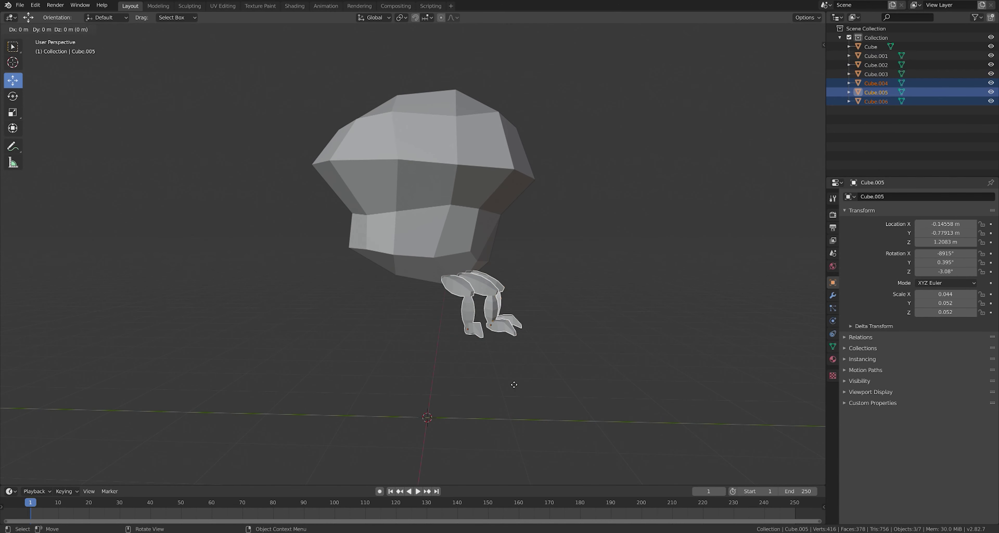
{"action": "type", "text": "18"}
- Confirm the copied legs' rotation and tilt the head 20° around Y
{"action": "key", "text": "Return"}
{"action": "mouse_move", "coordinate": [316, 337]}
{"action": "middle_mouse_down"}
{"action": "mouse_move", "coordinate": [334, 318]}
{"action": "mouse_move", "coordinate": [455, 338]}
{"action": "mouse_move", "coordinate": [404, 332]}
{"action": "mouse_move", "coordinate": [414, 329]}
{"action": "middle_mouse_up"}
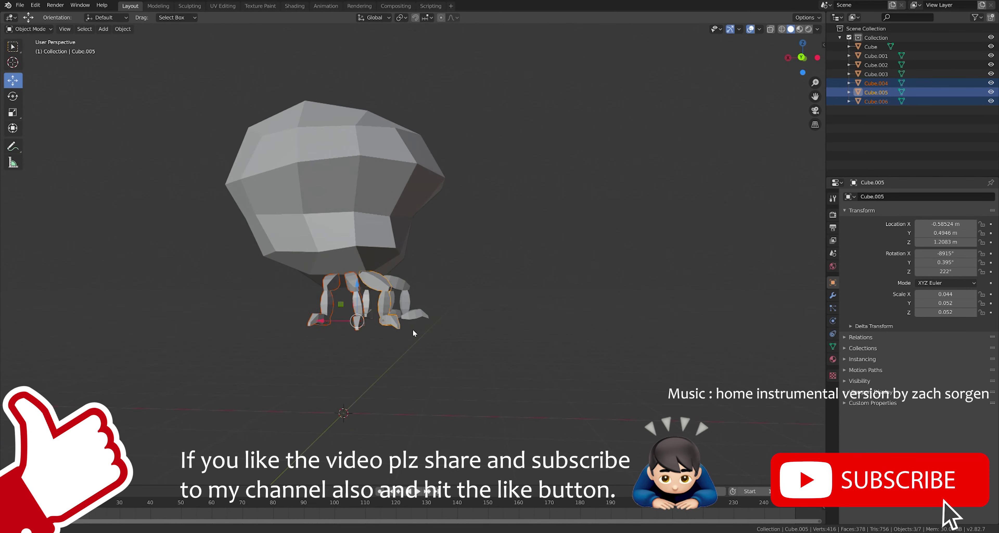
{"action": "left_click", "coordinate": [453, 276]}
{"action": "key", "text": "r"}
{"action": "key", "text": "z"}
{"action": "key", "text": "Escape"}
{"action": "type", "text": "ry20"}
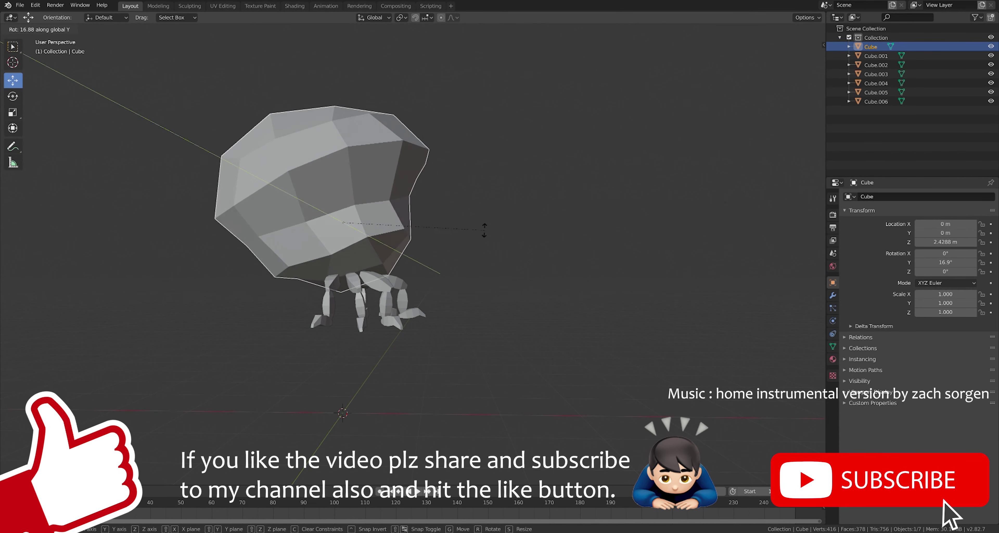
{"action": "key", "text": "Return"}
- Move the head lower and tilt it slightly further
{"action": "key", "text": "g"}
{"action": "middle_click_drag", "start_coordinate": [316, 215], "coordinate": [466, 186]}
{"action": "scroll", "coordinate": [526, 171], "scroll_direction": "up", "scroll_amount": 3}
{"action": "left_click", "coordinate": [526, 172]}
{"action": "middle_click_drag", "start_coordinate": [526, 223], "coordinate": [483, 230]}
{"action": "key", "text": "r"}
{"action": "left_click", "coordinate": [554, 315]}
- Select the right and left leg groups, then deselect all legs and face the creature's front
{"action": "left_click_drag", "start_coordinate": [540, 333], "coordinate": [435, 236]}
{"action": "middle_click_drag", "start_coordinate": [446, 248], "coordinate": [466, 301]}
{"action": "left_click_drag", "start_coordinate": [306, 236], "coordinate": [392, 341]}
{"action": "middle_click_drag", "start_coordinate": [392, 342], "coordinate": [405, 339]}
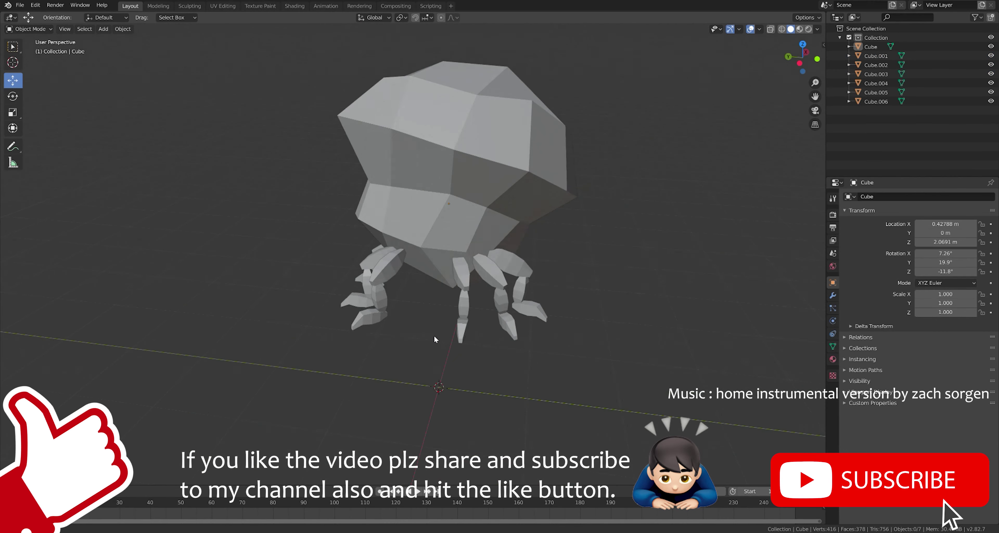
{"action": "left_click", "coordinate": [384, 341]}
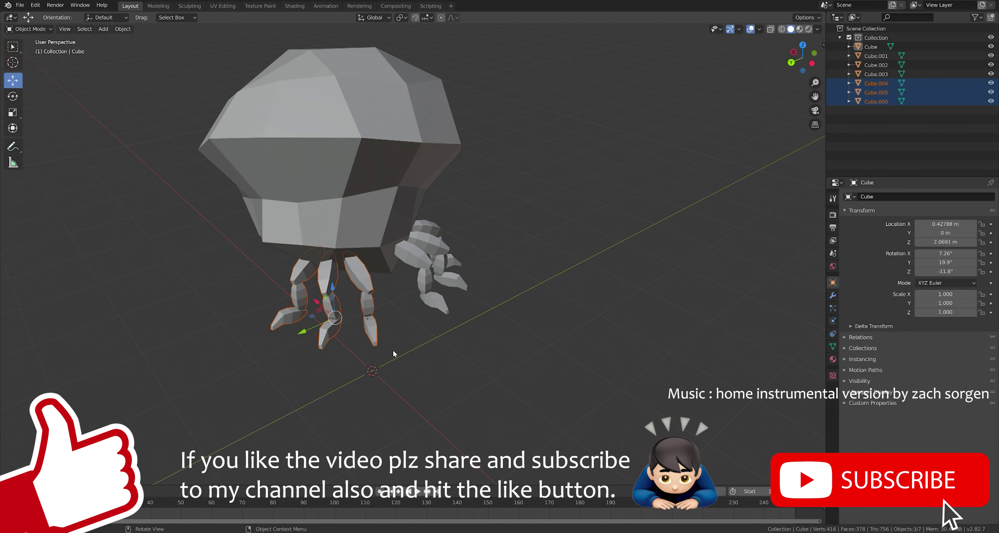
{"action": "mouse_move", "coordinate": [394, 351]}
{"action": "middle_mouse_down"}
{"action": "mouse_move", "coordinate": [396, 326]}
{"action": "mouse_move", "coordinate": [418, 369]}
{"action": "mouse_move", "coordinate": [446, 352]}
{"action": "middle_mouse_up"}
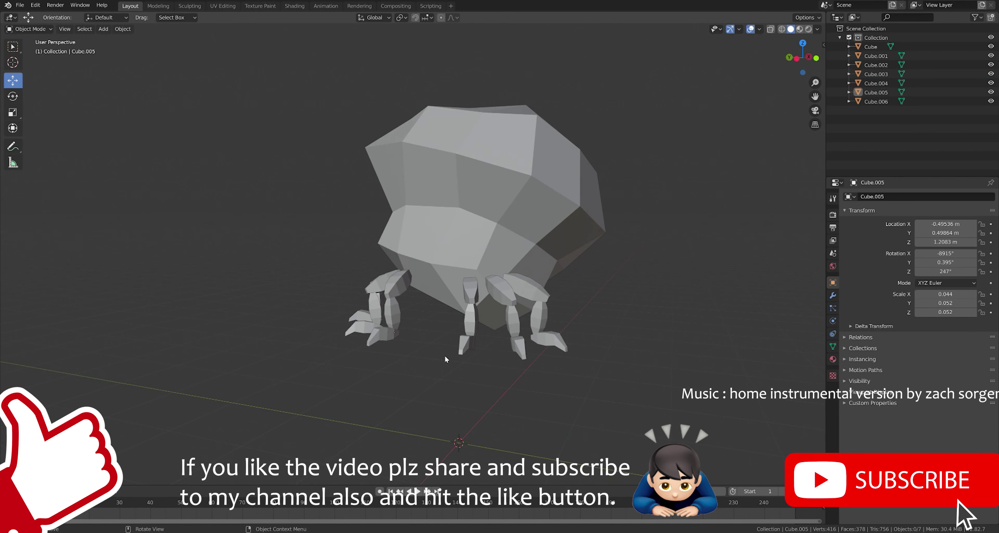
- Add a circle mesh, delete it, and bring up the Add menu again
{"action": "key", "text": "shift+a"}
{"action": "left_click", "coordinate": [504, 183]}
{"action": "key", "text": "Delete"}
{"action": "key", "text": "shift+a"}
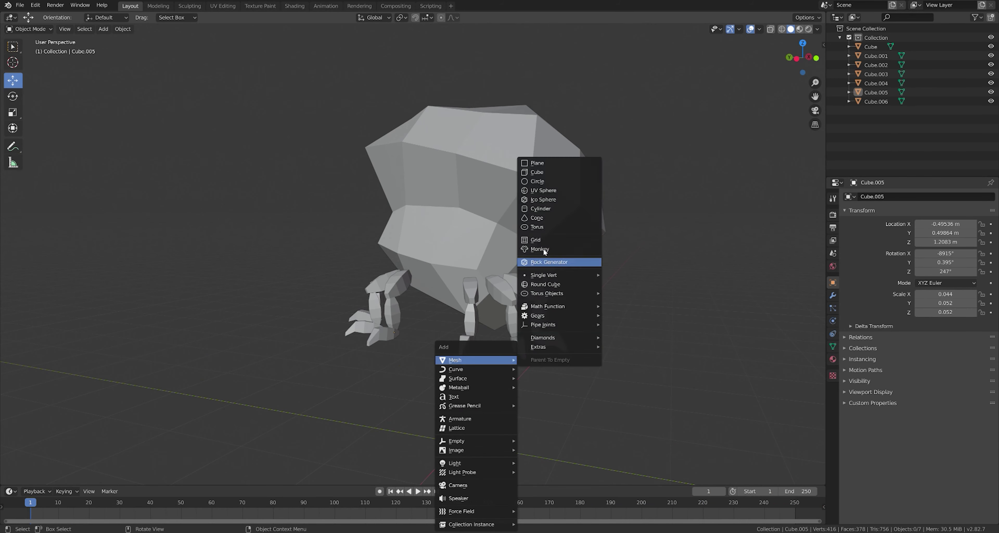
- Try adding UV spheres with a changed segment count, deleting the rejected attempts
{"action": "left_click", "coordinate": [466, 382]}
{"action": "scroll", "coordinate": [487, 376], "scroll_direction": "down", "scroll_amount": 3}
{"action": "key", "text": "s"}
{"action": "scroll", "coordinate": [524, 262], "scroll_direction": "up", "scroll_amount": 3}
{"action": "key", "text": "Delete"}
{"action": "key", "text": "shift+a"}
{"action": "left_click", "coordinate": [516, 372]}
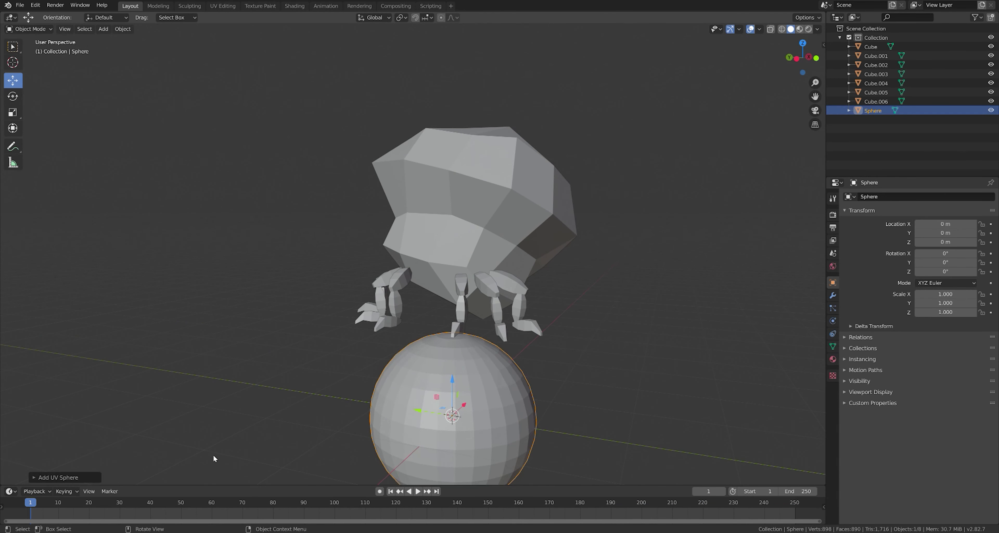
{"action": "left_click", "coordinate": [45, 477]}
{"action": "left_click_drag", "start_coordinate": [136, 379], "coordinate": [121, 379]}
{"action": "key", "text": "Delete"}
- Add a default UV sphere and shrink it to 0.173 scale for the eye
{"action": "key", "text": "shift+a"}
{"action": "left_click", "coordinate": [569, 192]}
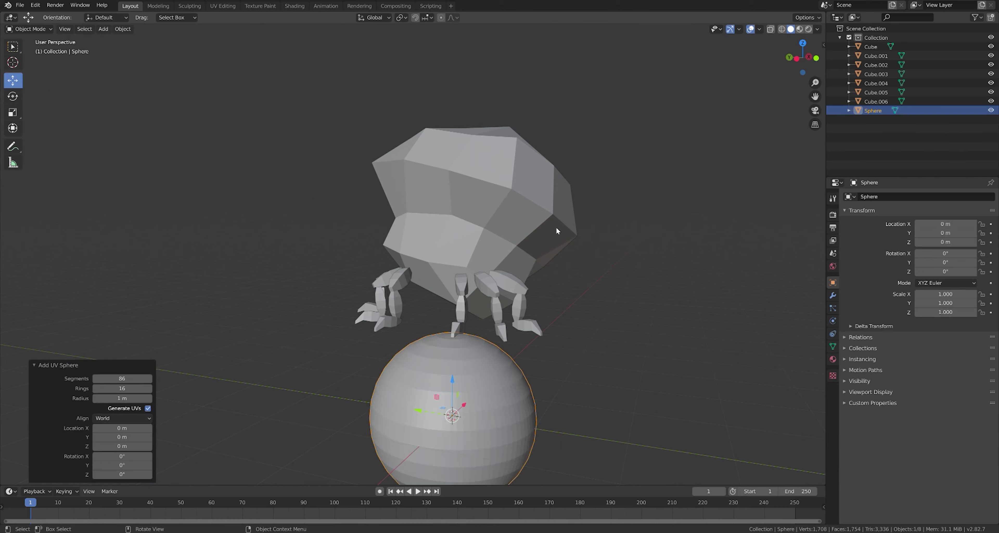
{"action": "left_click", "coordinate": [506, 439]}
{"action": "key", "text": "s"}
{"action": "left_click", "coordinate": [458, 423]}
{"action": "key", "text": "g"}
{"action": "left_click", "coordinate": [446, 264]}
- Slide the sphere along X to the front underside of the shell
{"action": "scroll", "coordinate": [427, 271], "scroll_direction": "up", "scroll_amount": 3}
{"action": "key", "text": "g"}
{"action": "key", "text": "x"}
{"action": "scroll", "coordinate": [424, 272], "scroll_direction": "up", "scroll_amount": 3}
{"action": "key", "text": "g"}
{"action": "key", "text": "x"}
{"action": "left_click", "coordinate": [427, 303]}
{"action": "middle_click_drag", "start_coordinate": [427, 302], "coordinate": [430, 335]}
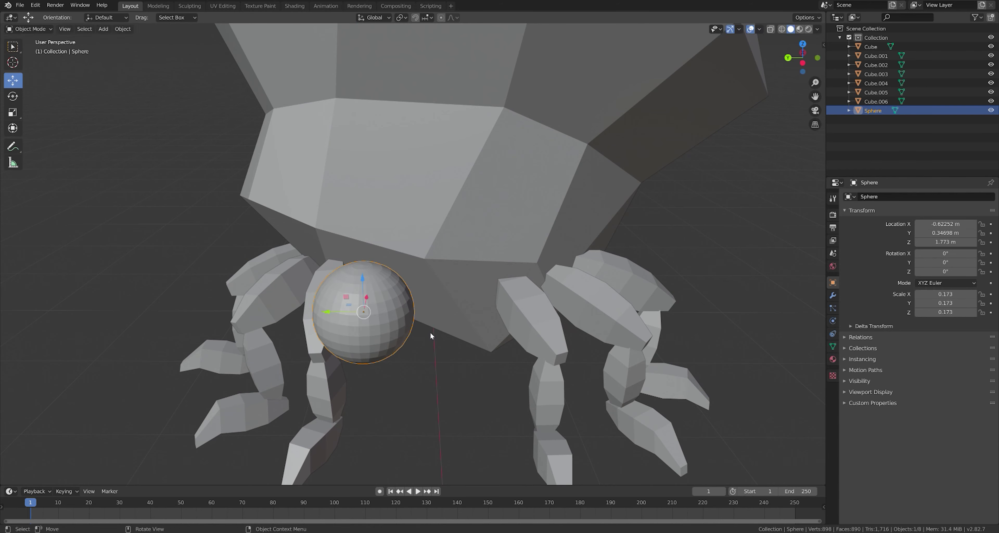
{"action": "middle_click_drag", "start_coordinate": [410, 316], "coordinate": [375, 169]}
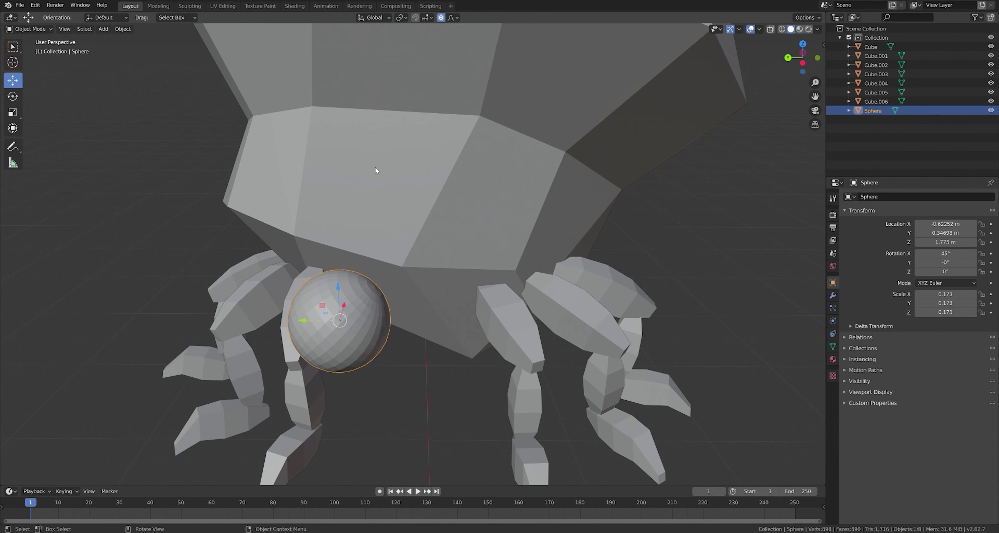
{"action": "key", "text": "Tab"}
{"action": "scroll", "coordinate": [428, 273], "scroll_direction": "up", "scroll_amount": 2}
- Select the sphere's pole vertices and pull them out, undoing an accidental object move
{"action": "right_click", "coordinate": [423, 254]}
{"action": "middle_click_drag", "start_coordinate": [422, 254], "coordinate": [533, 300]}
{"action": "left_click", "coordinate": [532, 300]}
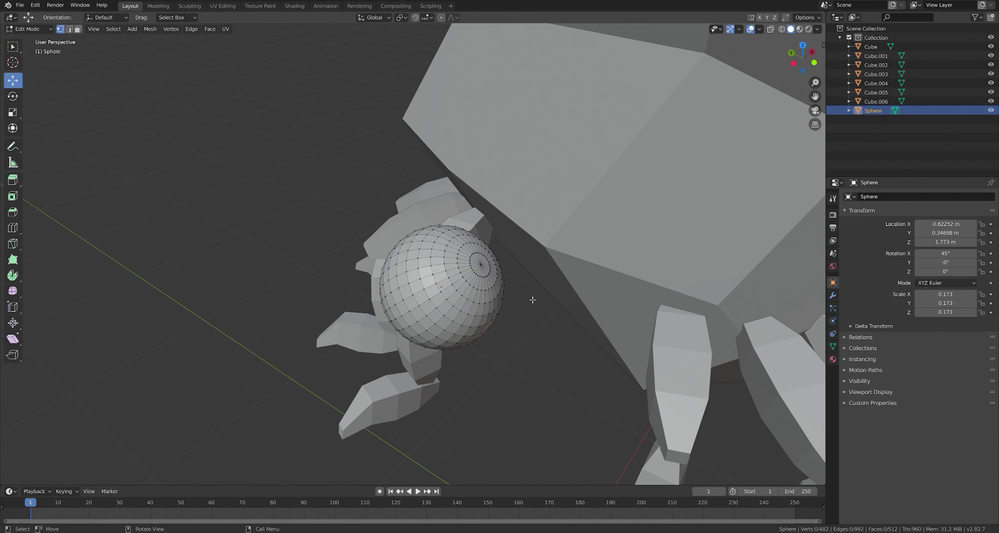
{"action": "left_click_drag", "start_coordinate": [502, 253], "coordinate": [508, 249]}
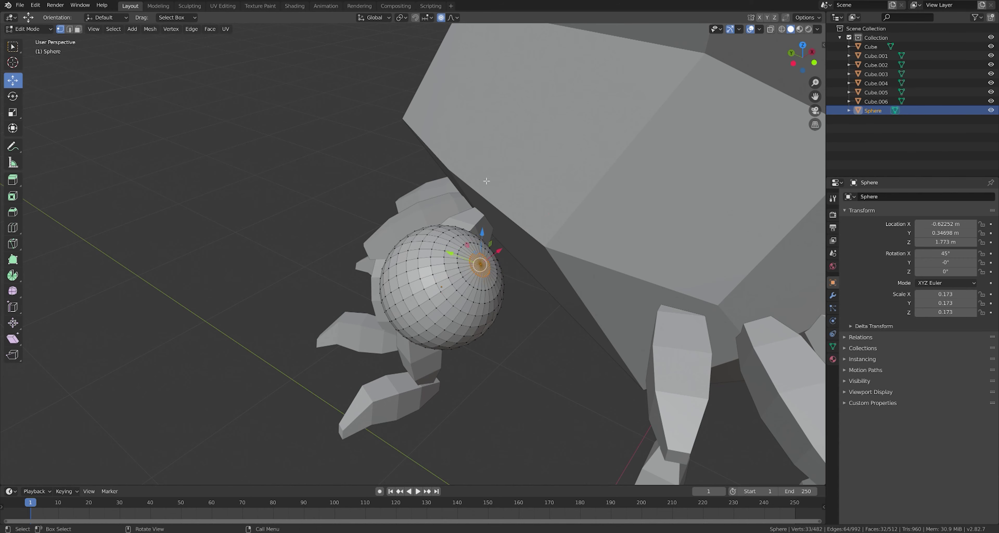
{"action": "key", "text": "g"}
{"action": "left_click", "coordinate": [526, 240]}
{"action": "key", "text": "Tab"}
{"action": "mouse_move", "coordinate": [526, 240]}
{"action": "middle_mouse_down"}
{"action": "mouse_move", "coordinate": [425, 362]}
{"action": "mouse_move", "coordinate": [512, 254]}
{"action": "mouse_move", "coordinate": [435, 287]}
{"action": "middle_mouse_up"}
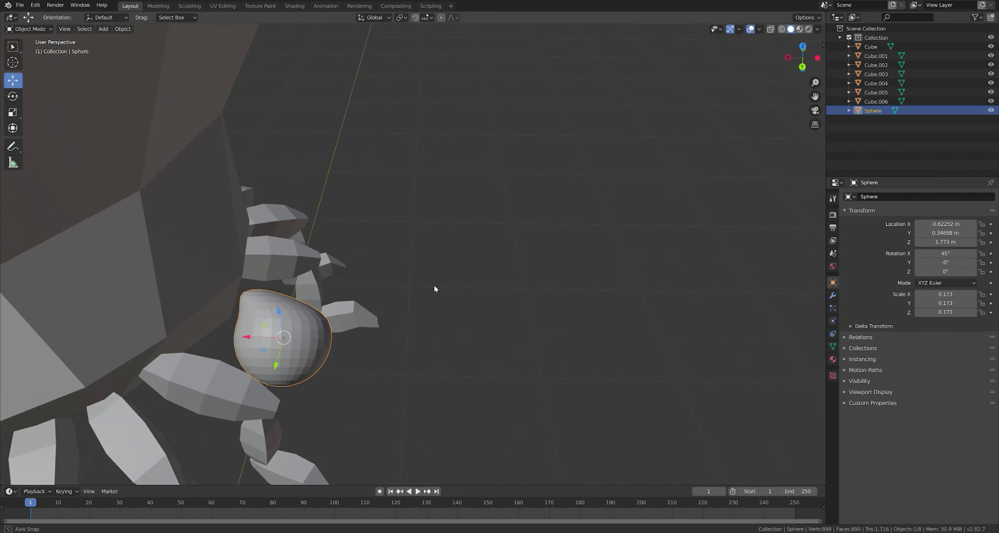
{"action": "key", "text": "ctrl+z"}
{"action": "key", "text": "ctrl+z"}
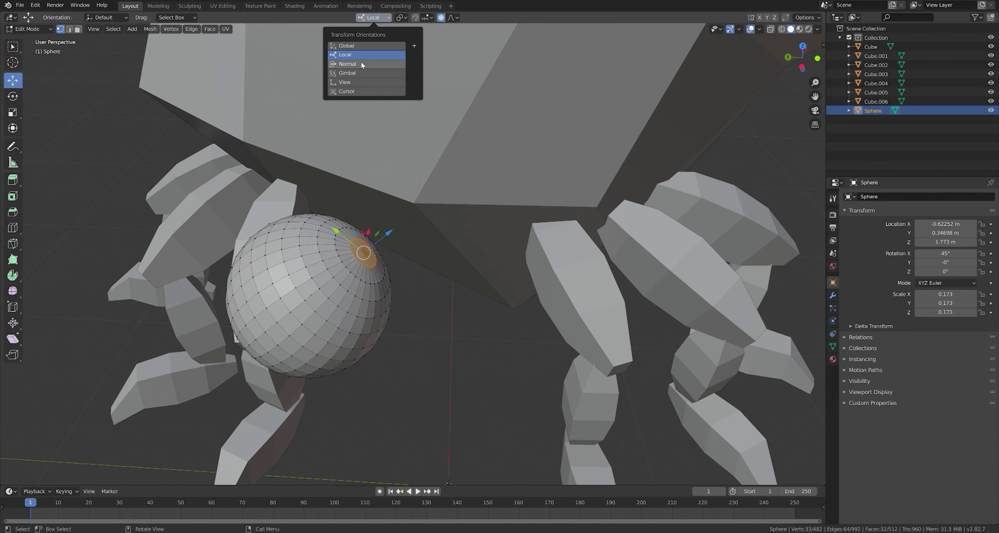
- Set transform orientation to Normal and pull the pole out into an egg tip
{"action": "left_click", "coordinate": [403, 230]}
{"action": "middle_click_drag", "start_coordinate": [403, 230], "coordinate": [394, 234]}
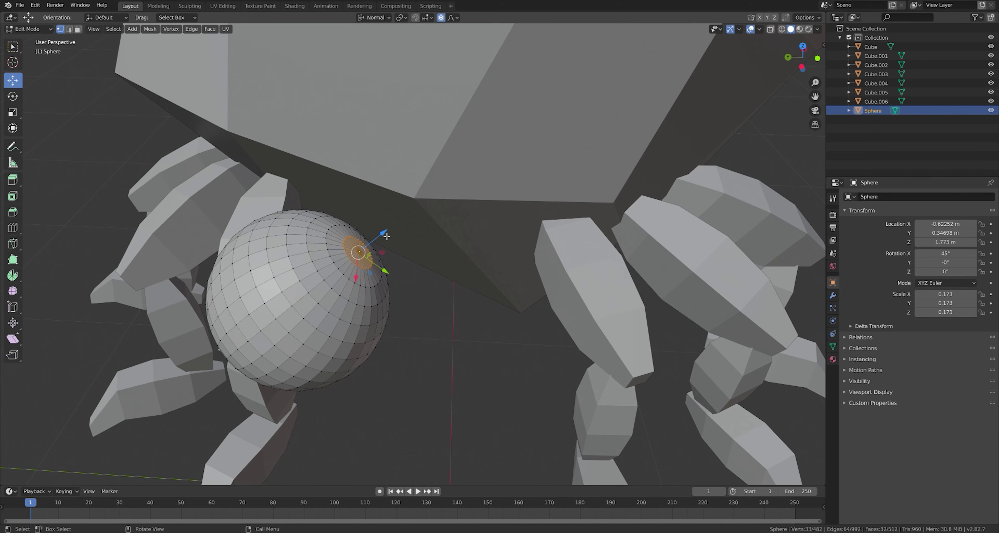
{"action": "left_click", "coordinate": [387, 237]}
{"action": "middle_click_drag", "start_coordinate": [387, 236], "coordinate": [388, 240]}
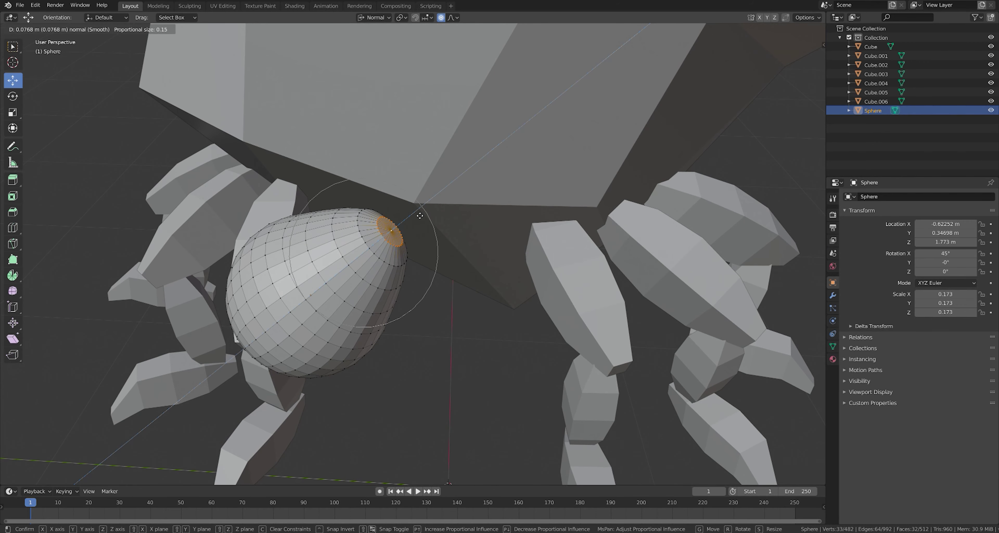
{"action": "key", "text": "Escape"}
{"action": "scroll", "coordinate": [420, 216], "scroll_direction": "down", "scroll_amount": 4}
{"action": "key", "text": "ctrl+z"}
- Nudge the egg along X and tilt it outward from the shell
{"action": "middle_click_drag", "start_coordinate": [421, 322], "coordinate": [391, 255]}
{"action": "scroll", "coordinate": [428, 292], "scroll_direction": "up", "scroll_amount": 4}
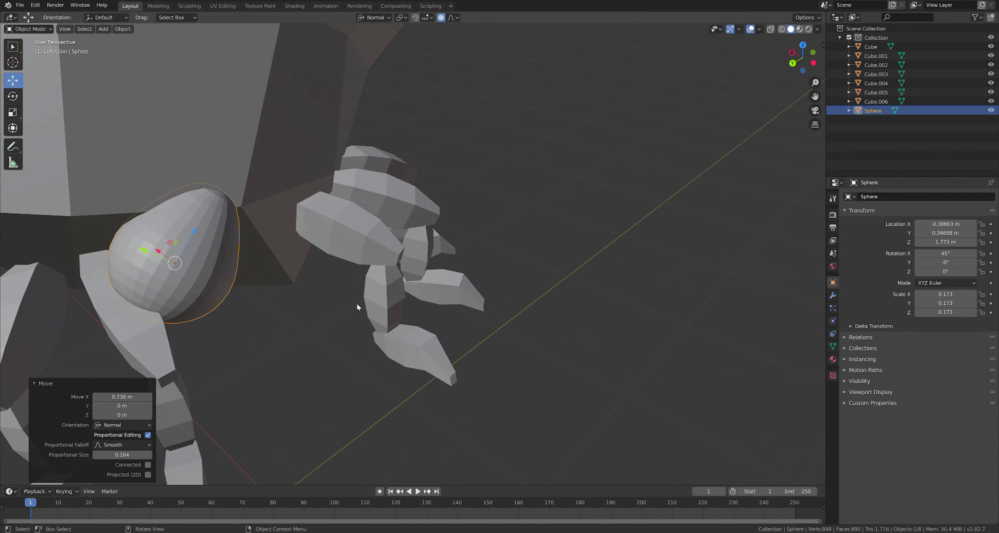
{"action": "middle_click_drag", "start_coordinate": [429, 292], "coordinate": [411, 280]}
{"action": "key", "text": "g"}
{"action": "key", "text": "x"}
{"action": "left_click", "coordinate": [404, 274]}
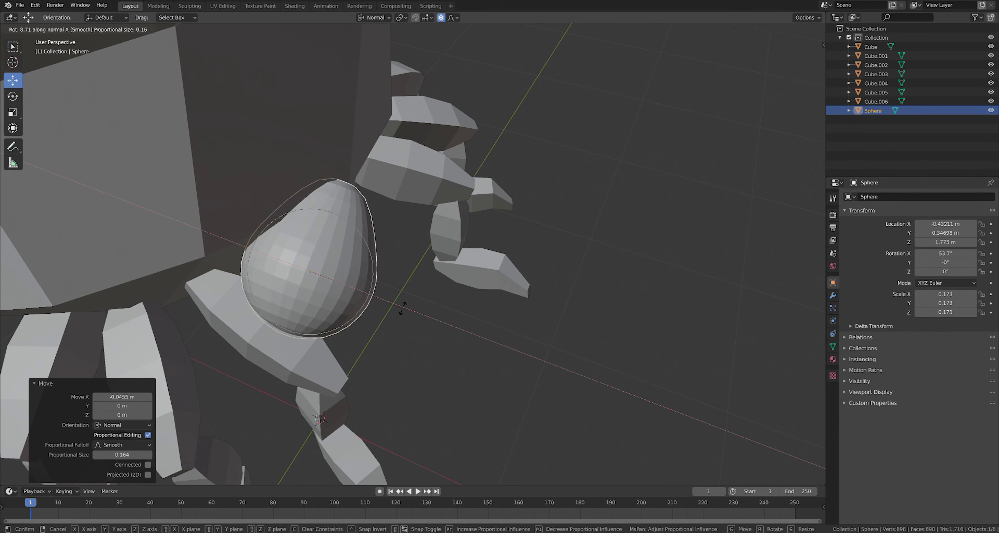
{"action": "left_click", "coordinate": [410, 347]}
{"action": "mouse_move", "coordinate": [410, 347]}
{"action": "middle_mouse_down"}
{"action": "mouse_move", "coordinate": [430, 325]}
{"action": "mouse_move", "coordinate": [366, 270]}
{"action": "middle_mouse_up"}
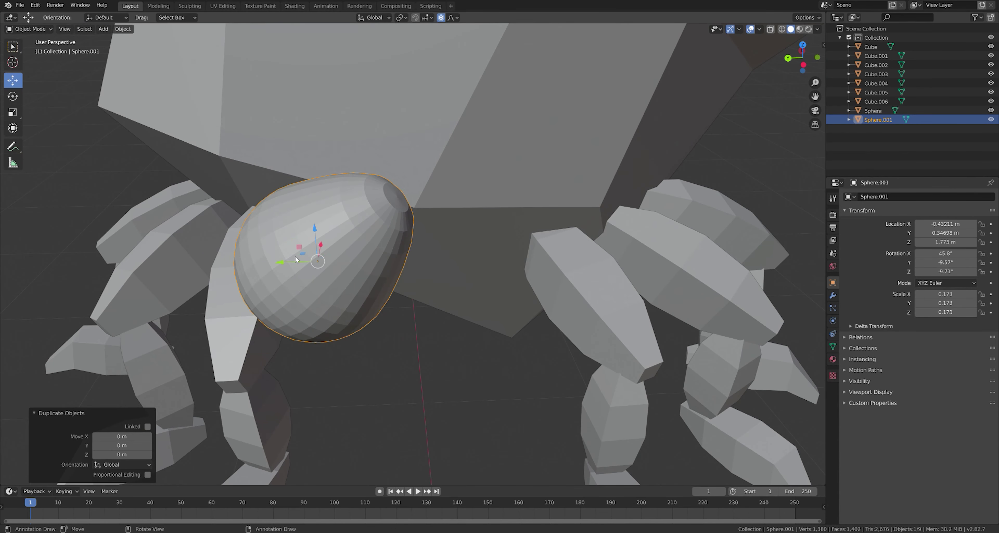
- Duplicate the egg as Sphere.001 for the second eye
{"action": "key", "text": "shift+d"}
{"action": "key", "text": "Escape"}
{"action": "middle_click_drag", "start_coordinate": [335, 218], "coordinate": [403, 318]}
{"action": "key", "text": "ctrl+z"}
{"action": "key", "text": "ctrl+z"}
{"action": "key", "text": "ctrl+z"}
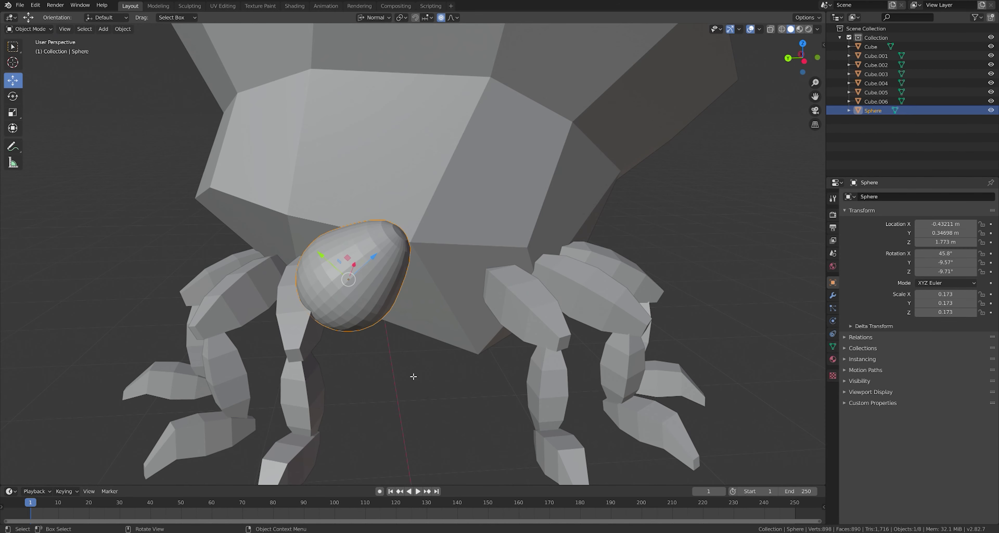
{"action": "key", "text": "ctrl+shift+z"}
{"action": "key", "text": "ctrl+shift+z"}
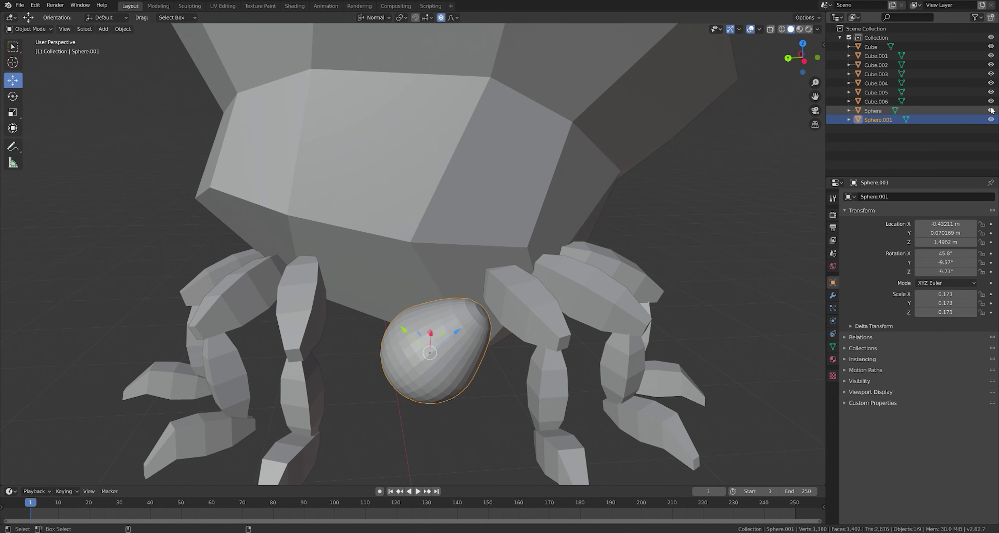
- Duplicate the egg for a second eye and drop the copy in place
{"action": "key", "text": "ctrl+z"}
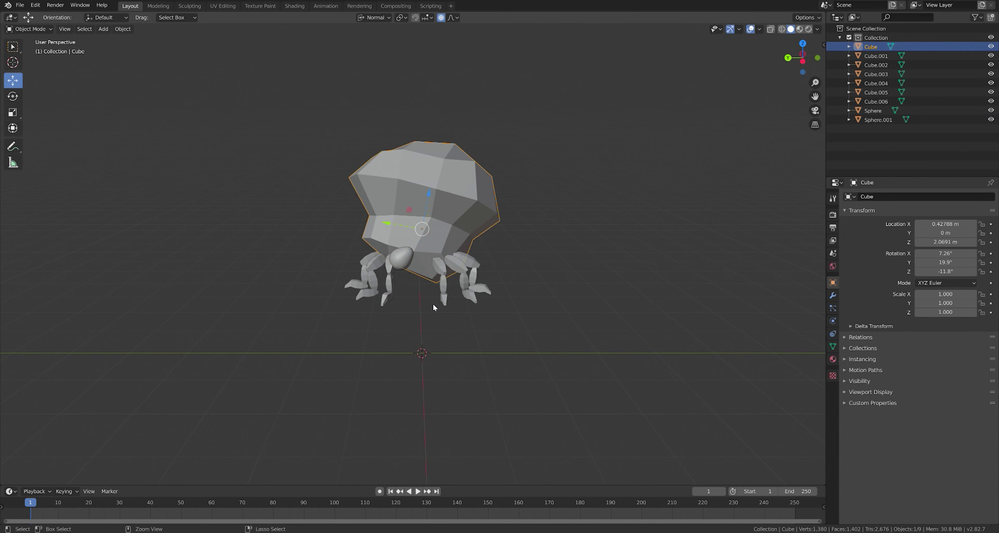
{"action": "key", "text": "ctrl+z"}
{"action": "scroll", "coordinate": [421, 290], "scroll_direction": "up", "scroll_amount": 3}
{"action": "mouse_move", "coordinate": [419, 316]}
{"action": "middle_mouse_down"}
{"action": "mouse_move", "coordinate": [407, 272]}
{"action": "mouse_move", "coordinate": [431, 334]}
{"action": "mouse_move", "coordinate": [414, 283]}
{"action": "middle_mouse_up"}
{"action": "key", "text": "ctrl+z"}
{"action": "key", "text": "shift+d"}
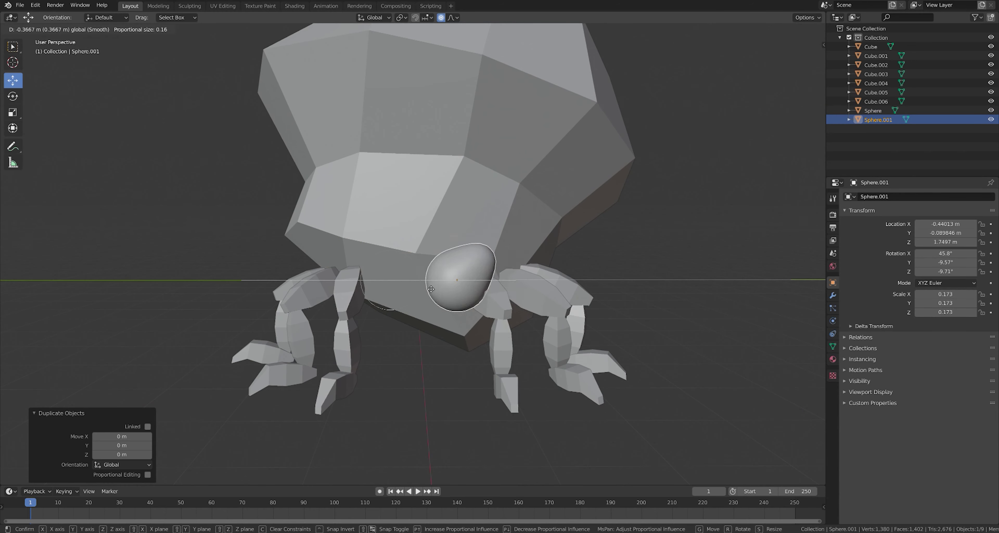
{"action": "scroll", "coordinate": [439, 274], "scroll_direction": "down", "scroll_amount": 5}
{"action": "left_click", "coordinate": [440, 274]}
- Undo an accidental leg copy and reselect the first eye
{"action": "key", "text": "shift+d"}
{"action": "right_click", "coordinate": [498, 318]}
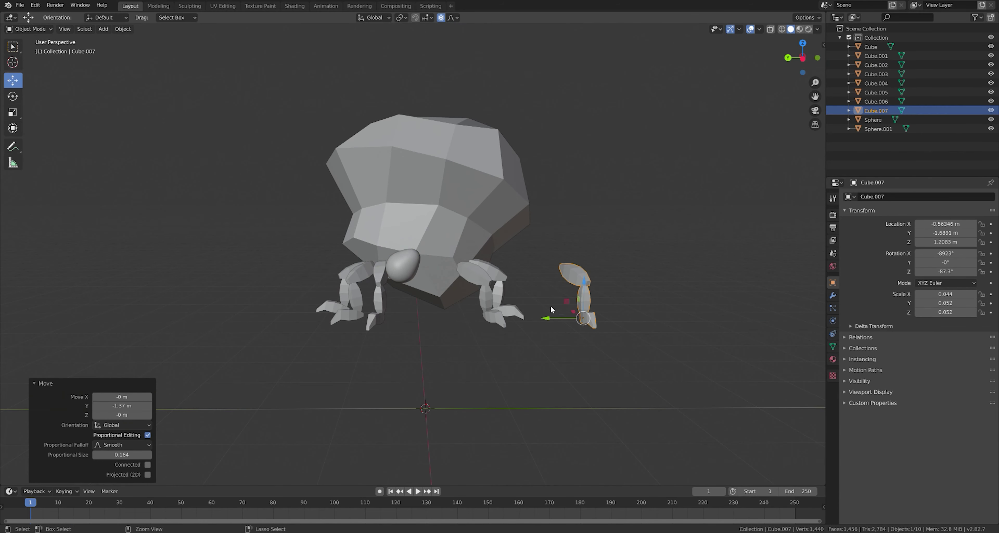
{"action": "key", "text": "ctrl+z"}
{"action": "middle_click_drag", "start_coordinate": [551, 306], "coordinate": [559, 279]}
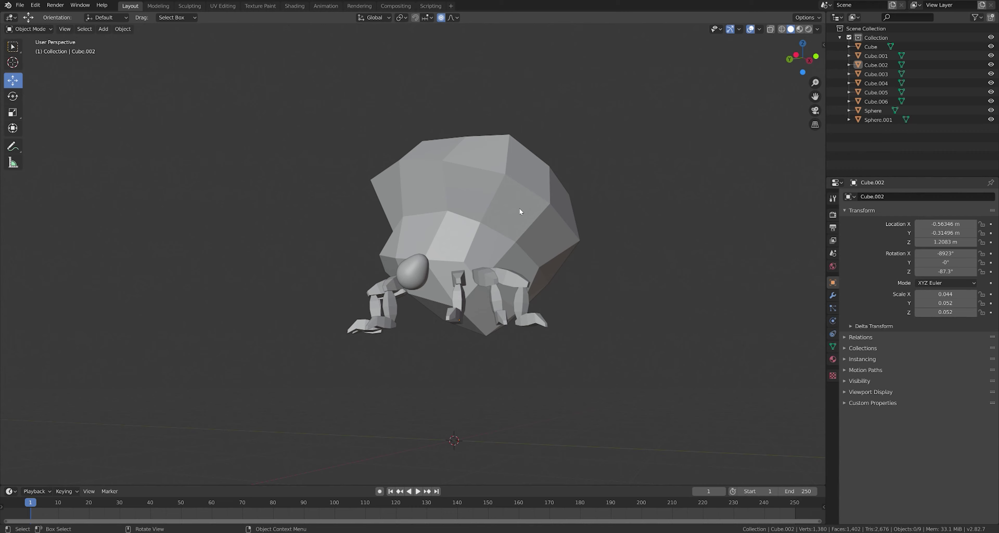
{"action": "middle_click_drag", "start_coordinate": [519, 208], "coordinate": [540, 264]}
{"action": "left_click", "coordinate": [395, 324]}
{"action": "scroll", "coordinate": [396, 324], "scroll_direction": "up", "scroll_amount": 5}
{"action": "left_click", "coordinate": [505, 180]}
{"action": "left_click", "coordinate": [523, 246]}
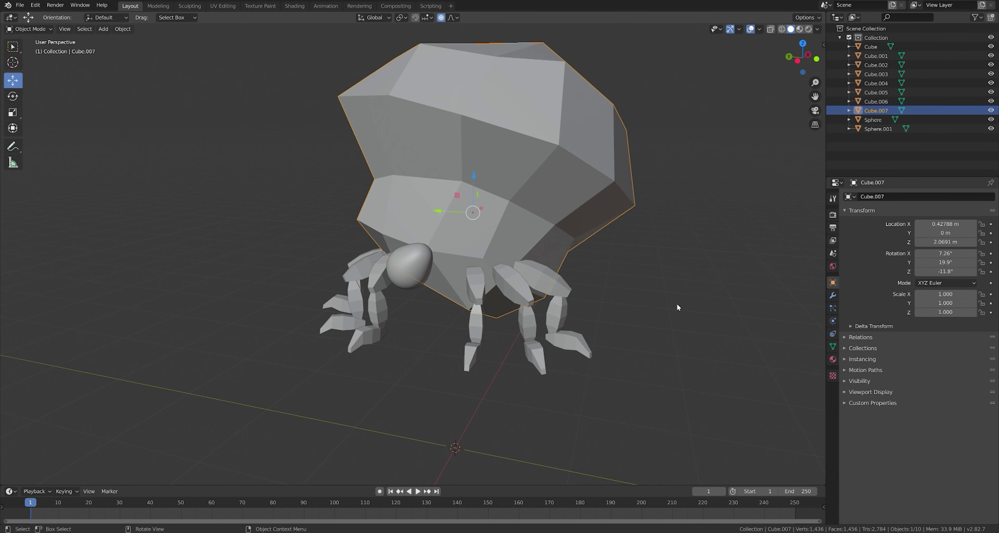
- Set the eye beside the other and turn it slightly outward around Z
{"action": "left_click", "coordinate": [424, 286]}
{"action": "key", "text": "r"}
{"action": "key", "text": "z"}
{"action": "left_click", "coordinate": [420, 286]}
{"action": "scroll", "coordinate": [417, 314], "scroll_direction": "down", "scroll_amount": 3}
{"action": "scroll", "coordinate": [450, 274], "scroll_direction": "up", "scroll_amount": 4}
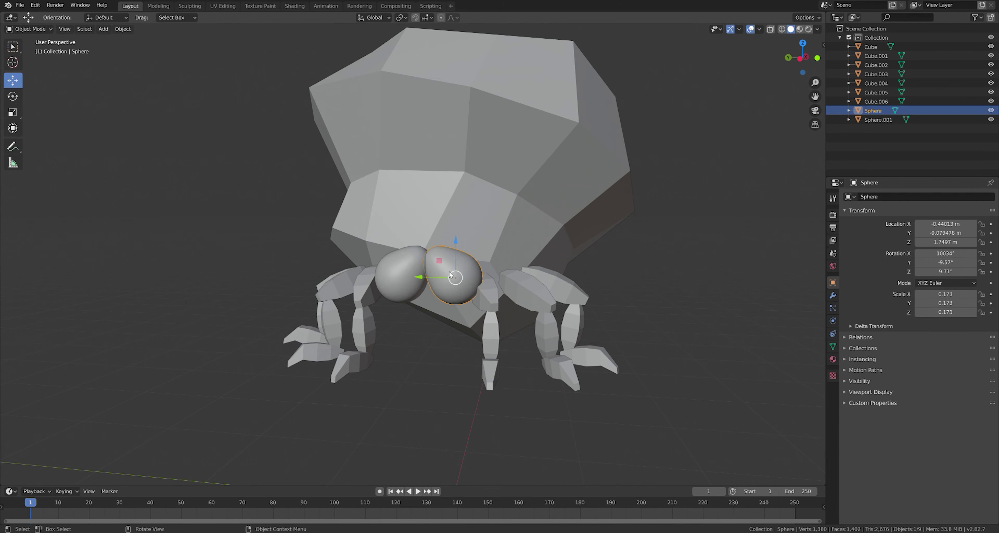
- Select the front right leg and browse its properties sections
{"action": "left_click", "coordinate": [489, 341]}
{"action": "scroll", "coordinate": [589, 312], "scroll_direction": "down", "scroll_amount": 3}
{"action": "mouse_move", "coordinate": [588, 312]}
{"action": "middle_mouse_down"}
{"action": "mouse_move", "coordinate": [550, 338]}
{"action": "mouse_move", "coordinate": [589, 306]}
{"action": "middle_mouse_up"}
{"action": "scroll", "coordinate": [550, 339], "scroll_direction": "up", "scroll_amount": 4}
{"action": "left_click", "coordinate": [832, 228]}
{"action": "left_click", "coordinate": [833, 254]}
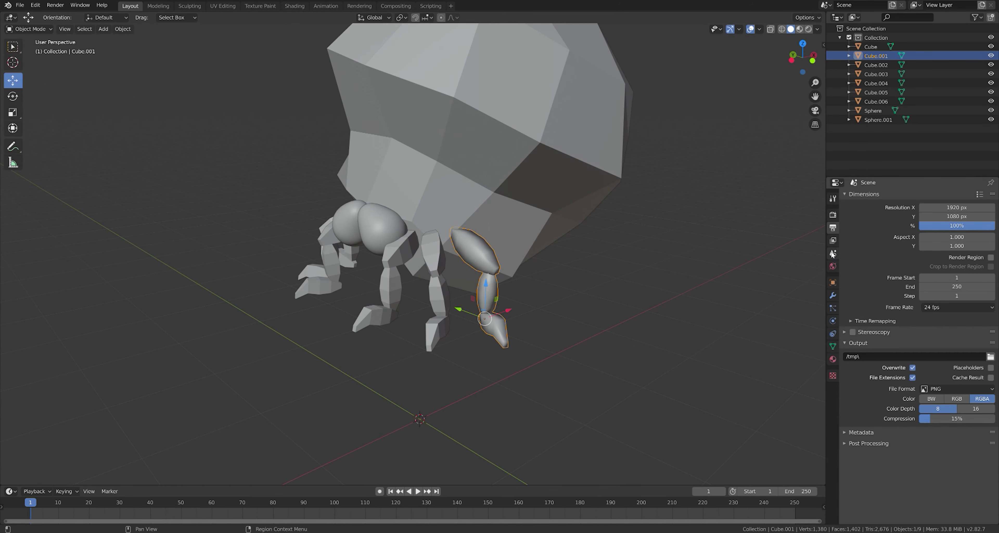
- Show the leg's Object Data settings and adjust its auto smooth angle
{"action": "left_click", "coordinate": [832, 283]}
{"action": "left_click", "coordinate": [833, 347]}
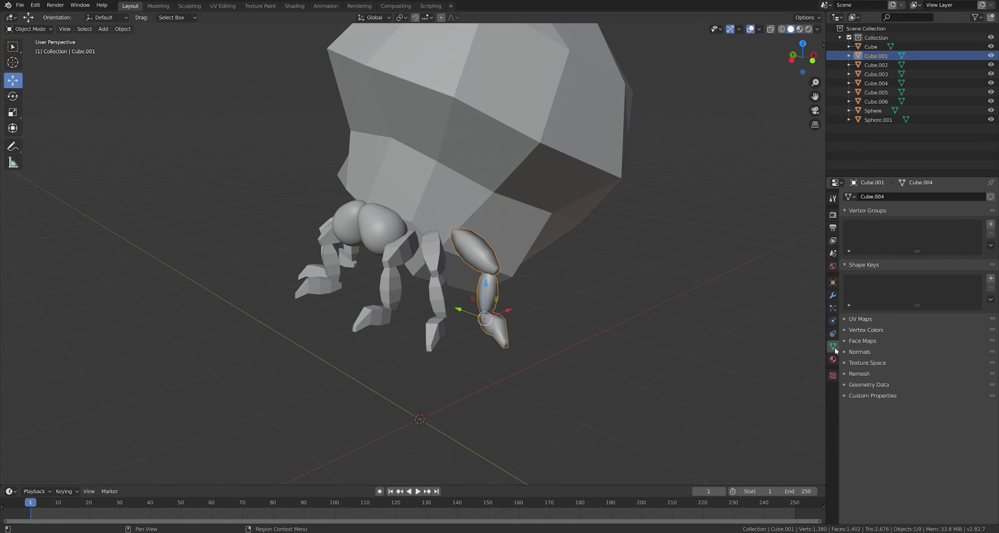
{"action": "left_click_drag", "start_coordinate": [942, 376], "coordinate": [958, 377]}
{"action": "scroll", "coordinate": [594, 339], "scroll_direction": "down", "scroll_amount": 3}
- Pick out a single leg and turn on Auto Smooth for it
{"action": "left_click", "coordinate": [450, 330]}
{"action": "middle_click_drag", "start_coordinate": [732, 339], "coordinate": [290, 308]}
{"action": "left_click", "coordinate": [294, 310], "text": "shift"}
{"action": "middle_click_drag", "start_coordinate": [605, 312], "coordinate": [575, 317]}
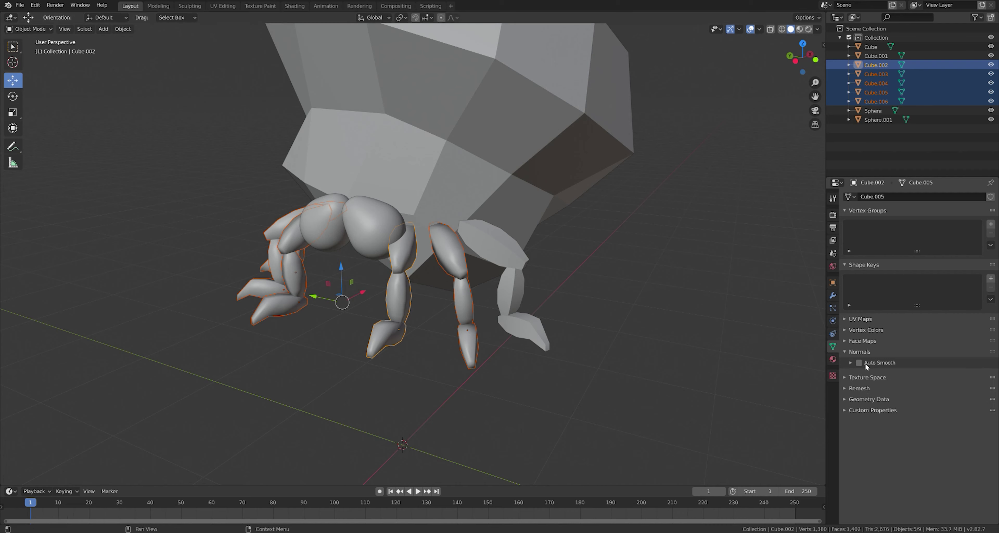
{"action": "left_click", "coordinate": [461, 334]}
{"action": "left_click", "coordinate": [859, 363]}
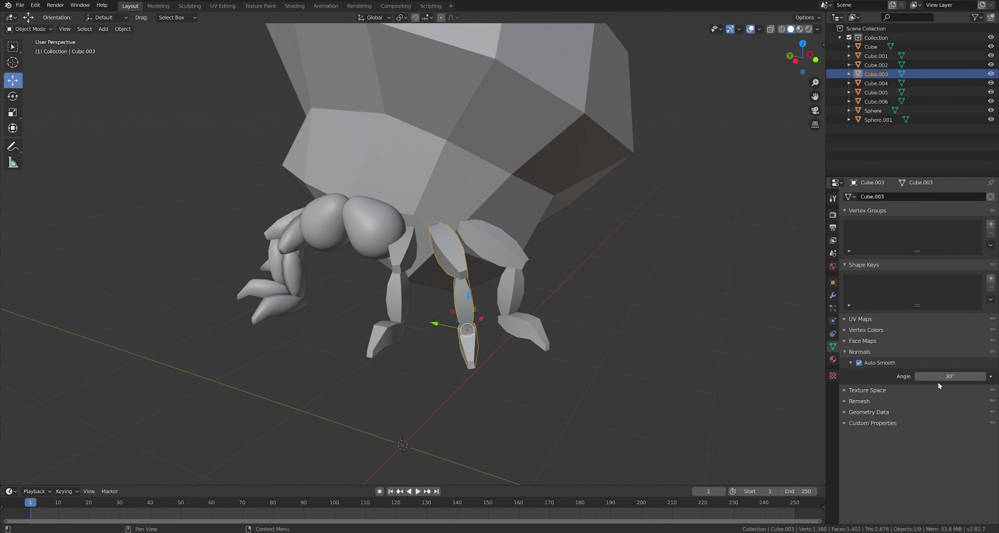
- Enable Auto Smooth on further legs and set their smoothing angle
{"action": "left_click", "coordinate": [403, 306]}
{"action": "middle_click_drag", "start_coordinate": [413, 300], "coordinate": [295, 318]}
{"action": "left_click", "coordinate": [279, 341]}
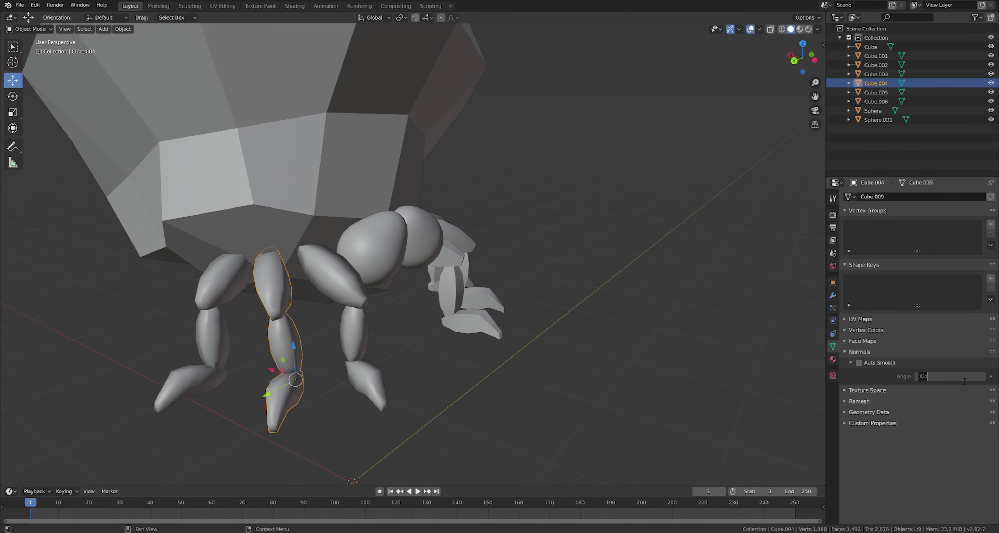
{"action": "left_click", "coordinate": [211, 334]}
{"action": "left_click", "coordinate": [943, 377]}
{"action": "left_click", "coordinate": [279, 349]}
{"action": "middle_click_drag", "start_coordinate": [357, 350], "coordinate": [446, 307]}
{"action": "left_click", "coordinate": [449, 306]}
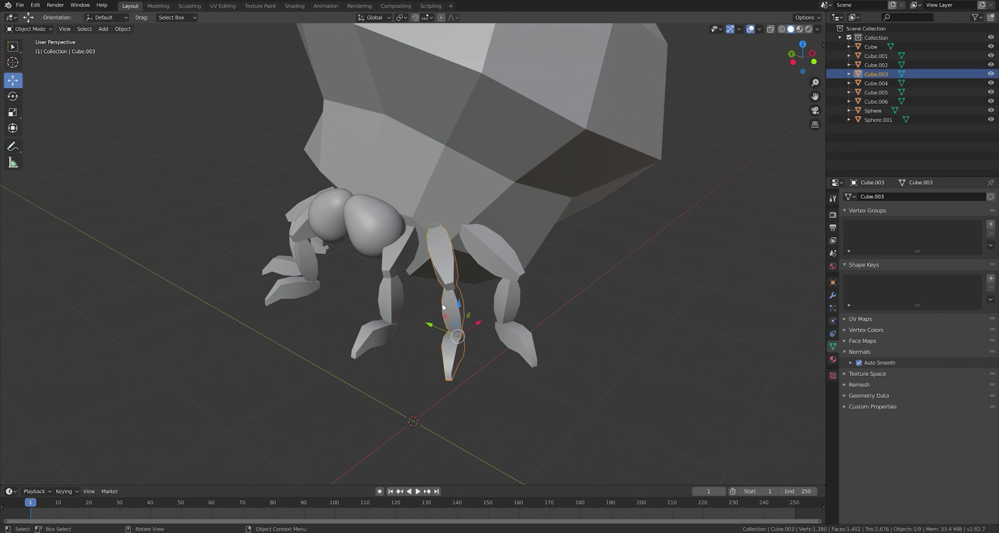
- Select the shell object and enter Edit Mode on it
{"action": "scroll", "coordinate": [585, 331], "scroll_direction": "down", "scroll_amount": 5}
{"action": "middle_click_drag", "start_coordinate": [585, 330], "coordinate": [562, 261]}
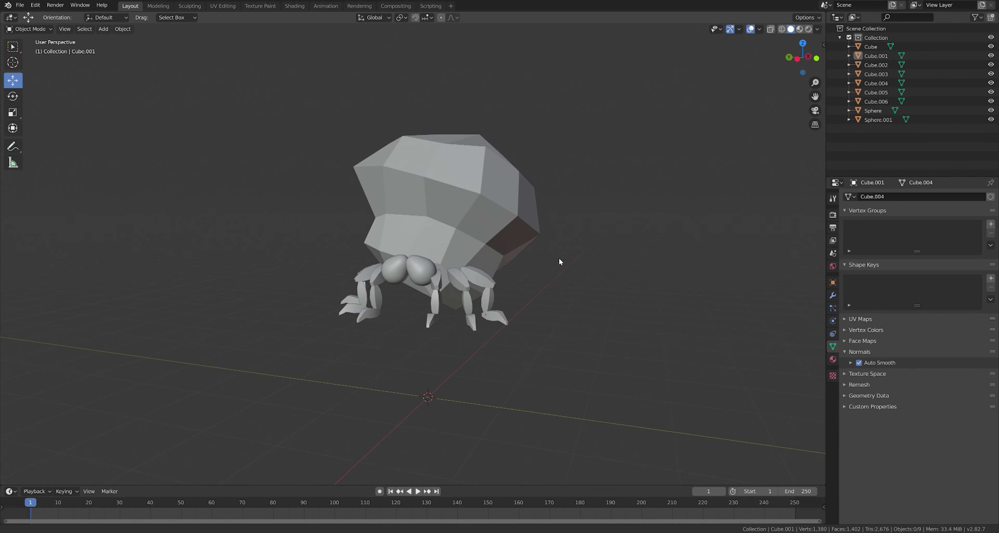
{"action": "left_click", "coordinate": [468, 163]}
{"action": "key", "text": "Tab"}
- Lower a selected edge of the faceted shell
{"action": "left_click_drag", "start_coordinate": [429, 259], "coordinate": [557, 292]}
{"action": "middle_click_drag", "start_coordinate": [557, 291], "coordinate": [427, 279]}
{"action": "left_click_drag", "start_coordinate": [427, 279], "coordinate": [428, 301]}
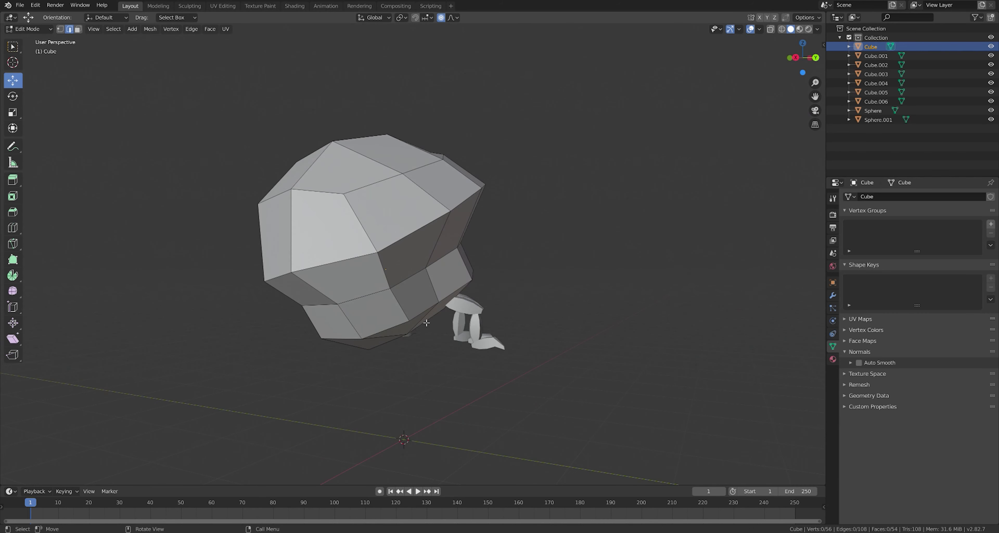
{"action": "mouse_move", "coordinate": [428, 301]}
{"action": "middle_mouse_down"}
{"action": "mouse_move", "coordinate": [578, 276]}
{"action": "mouse_move", "coordinate": [449, 256]}
{"action": "middle_mouse_up"}
- Nudge a single shell vertex up, along Y (−0.144 m), then slightly down
{"action": "key", "text": "1"}
{"action": "left_click", "coordinate": [450, 255]}
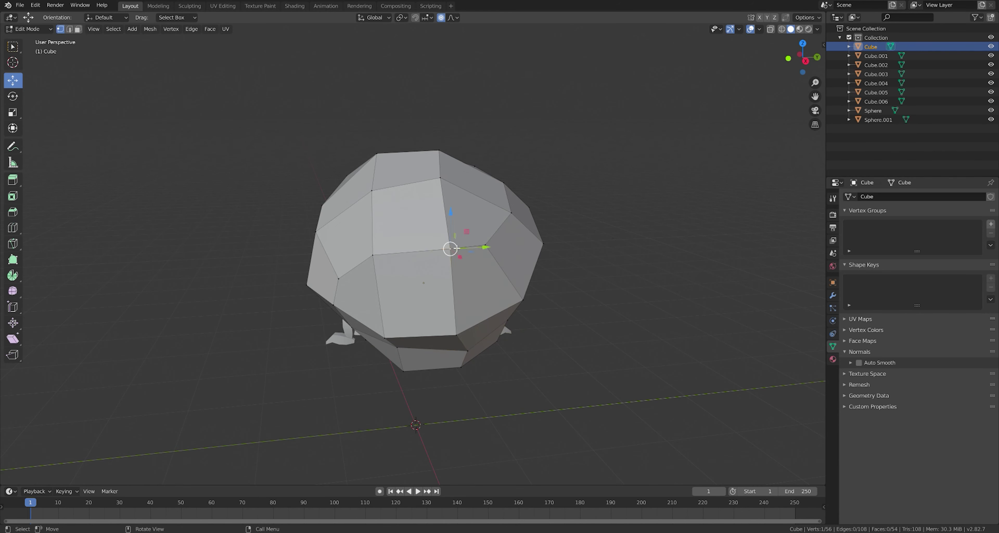
{"action": "left_click_drag", "start_coordinate": [451, 240], "coordinate": [441, 231]}
{"action": "middle_click_drag", "start_coordinate": [441, 232], "coordinate": [465, 248]}
{"action": "left_click_drag", "start_coordinate": [484, 254], "coordinate": [458, 254]}
{"action": "mouse_move", "coordinate": [458, 254]}
{"action": "middle_mouse_down"}
{"action": "mouse_move", "coordinate": [475, 267]}
{"action": "mouse_move", "coordinate": [311, 202]}
{"action": "middle_mouse_up"}
{"action": "left_click_drag", "start_coordinate": [294, 186], "coordinate": [323, 184]}
{"action": "middle_click_drag", "start_coordinate": [323, 183], "coordinate": [388, 217]}
{"action": "left_click", "coordinate": [527, 293]}
{"action": "scroll", "coordinate": [416, 285], "scroll_direction": "up", "scroll_amount": 4}
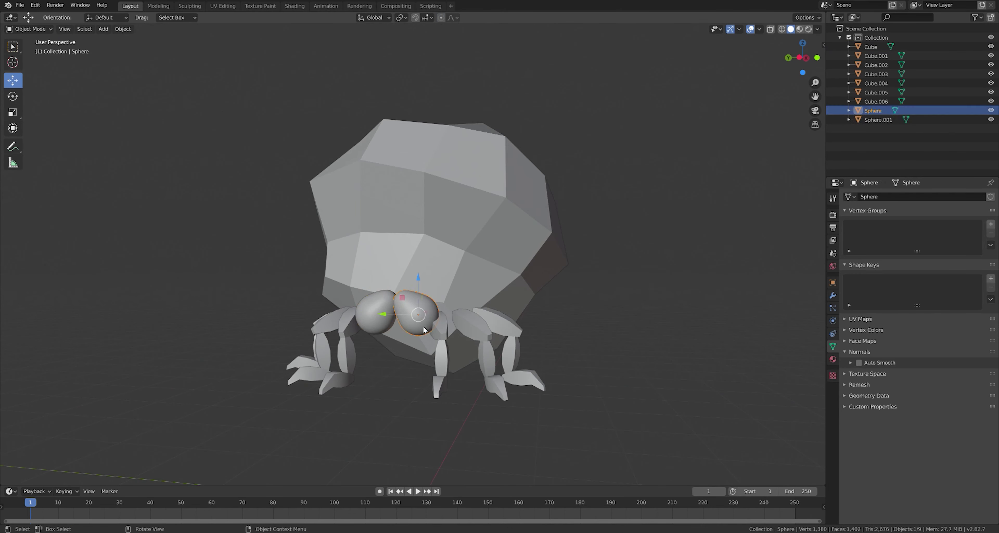
- Select all the leg pieces and shift them along X
{"action": "scroll", "coordinate": [624, 330], "scroll_direction": "down", "scroll_amount": 3}
{"action": "middle_click_drag", "start_coordinate": [541, 350], "coordinate": [445, 313]}
{"action": "left_click", "coordinate": [445, 313], "text": "shift"}
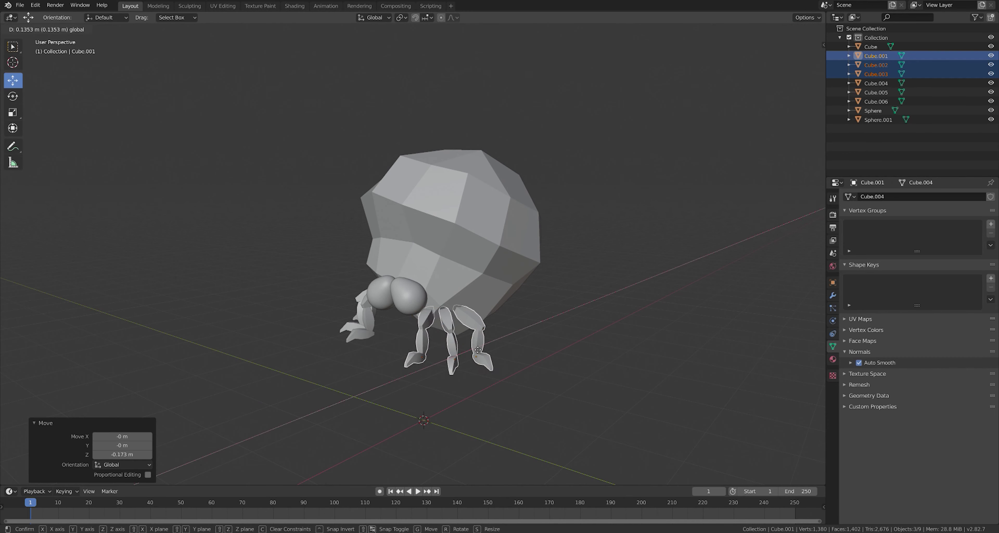
{"action": "left_click", "coordinate": [478, 350]}
{"action": "key", "text": "g"}
{"action": "key", "text": "x"}
{"action": "left_click", "coordinate": [455, 339]}
{"action": "middle_click_drag", "start_coordinate": [456, 339], "coordinate": [456, 338]}
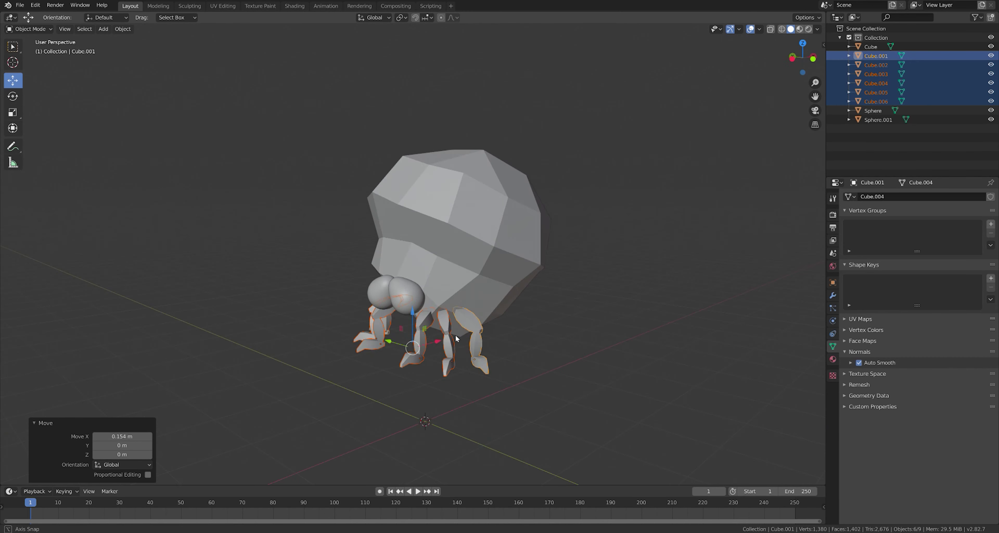
{"action": "left_click", "coordinate": [519, 364]}
- Re-angle one leg under the shell by rotating it
{"action": "mouse_move", "coordinate": [519, 364]}
{"action": "middle_mouse_down"}
{"action": "mouse_move", "coordinate": [495, 364]}
{"action": "mouse_move", "coordinate": [416, 268]}
{"action": "middle_mouse_up"}
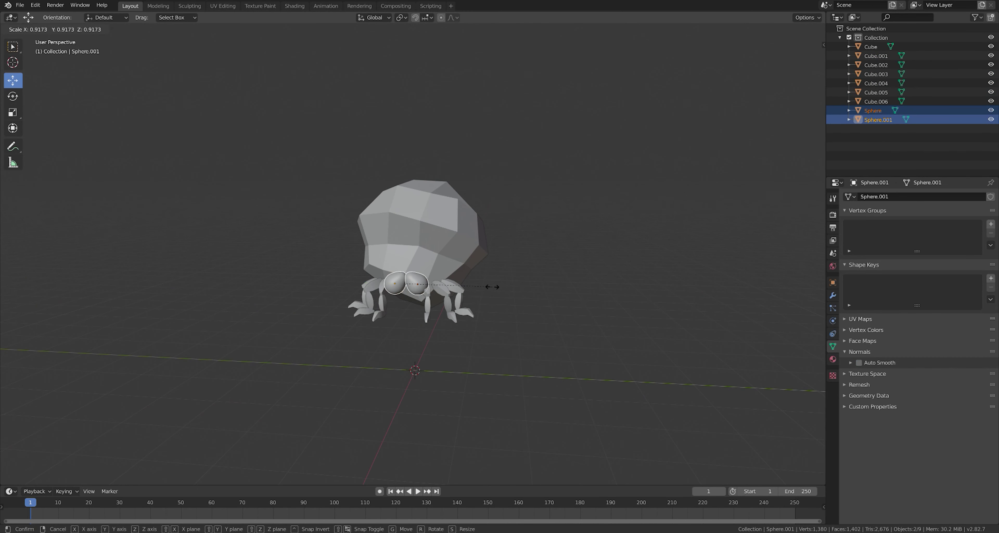
{"action": "mouse_move", "coordinate": [491, 286]}
{"action": "middle_mouse_down"}
{"action": "mouse_move", "coordinate": [553, 341]}
{"action": "mouse_move", "coordinate": [421, 402]}
{"action": "middle_mouse_up"}
{"action": "scroll", "coordinate": [553, 341], "scroll_direction": "up", "scroll_amount": 2}
{"action": "left_click", "coordinate": [554, 340]}
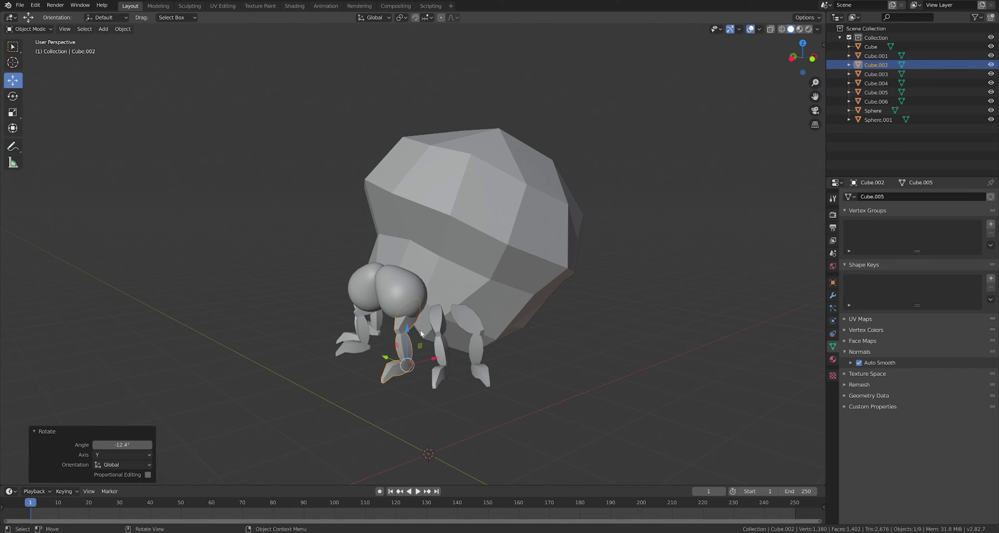
{"action": "mouse_move", "coordinate": [490, 394]}
{"action": "middle_mouse_down"}
{"action": "mouse_move", "coordinate": [468, 395]}
{"action": "mouse_move", "coordinate": [527, 392]}
{"action": "mouse_move", "coordinate": [499, 389]}
{"action": "middle_mouse_up"}
{"action": "key", "text": "r"}
{"action": "left_click", "coordinate": [457, 370]}
{"action": "left_click", "coordinate": [489, 378]}
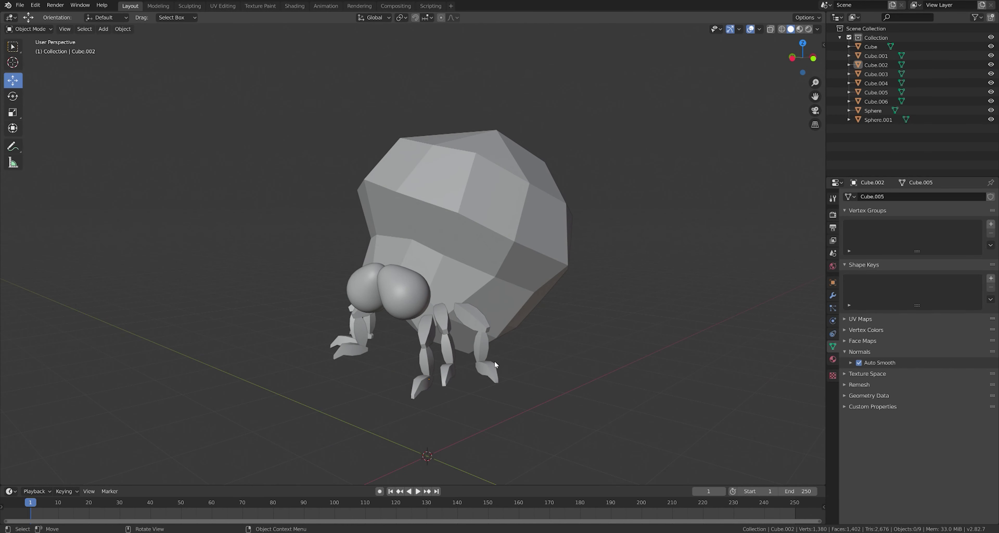
- Slide the Cube.001 leg along Y, then select the three left legs
{"action": "mouse_move", "coordinate": [466, 361]}
{"action": "middle_mouse_down"}
{"action": "mouse_move", "coordinate": [464, 382]}
{"action": "mouse_move", "coordinate": [496, 372]}
{"action": "middle_mouse_up"}
{"action": "left_click", "coordinate": [464, 381]}
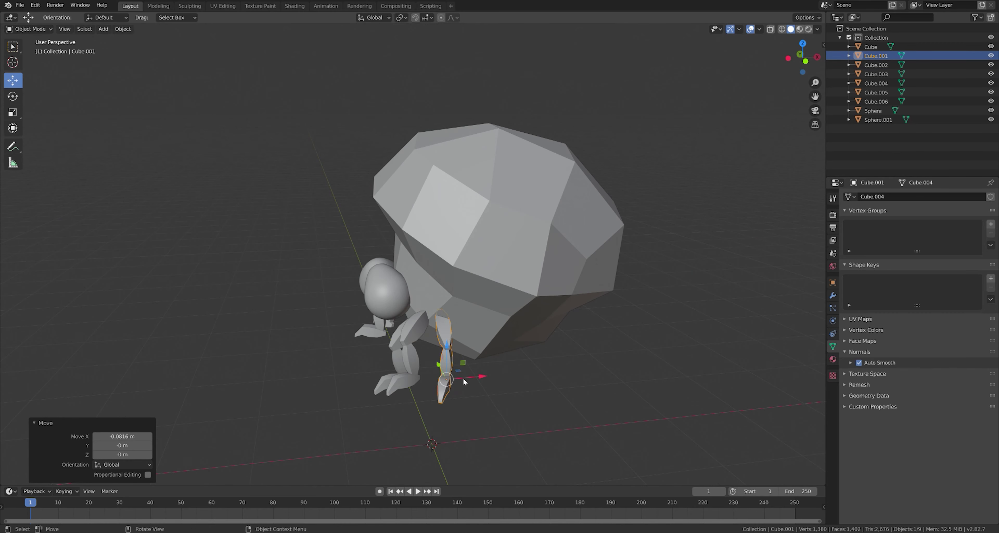
{"action": "key", "text": "g"}
{"action": "key", "text": "y"}
{"action": "left_click", "coordinate": [520, 408]}
{"action": "mouse_move", "coordinate": [520, 407]}
{"action": "middle_mouse_down"}
{"action": "mouse_move", "coordinate": [526, 387]}
{"action": "mouse_move", "coordinate": [261, 383]}
{"action": "middle_mouse_up"}
{"action": "left_click_drag", "start_coordinate": [261, 384], "coordinate": [473, 401]}
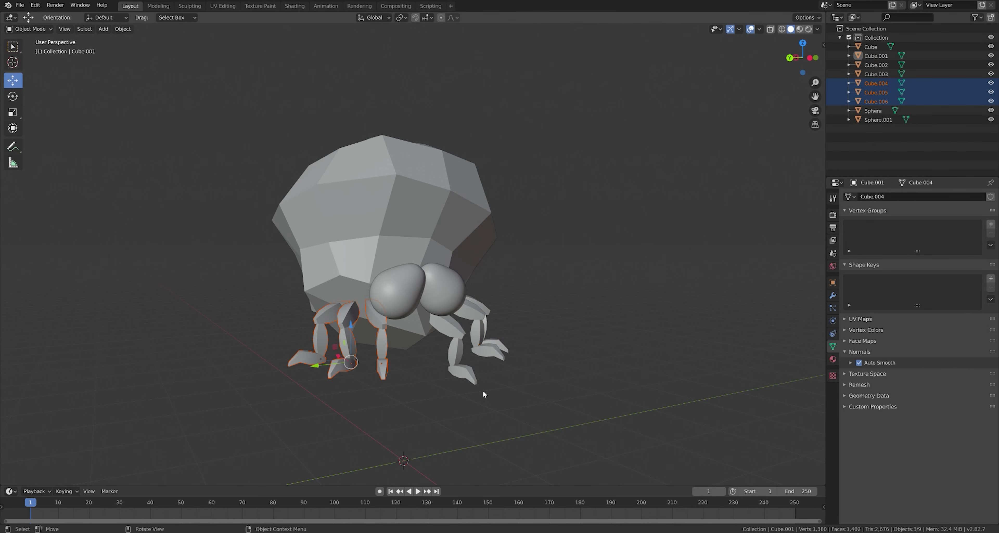
- Select one side's legs and move them sideways along Y
{"action": "middle_click_drag", "start_coordinate": [483, 394], "coordinate": [528, 330]}
{"action": "left_click_drag", "start_coordinate": [529, 330], "coordinate": [334, 423]}
{"action": "middle_click_drag", "start_coordinate": [334, 423], "coordinate": [537, 408]}
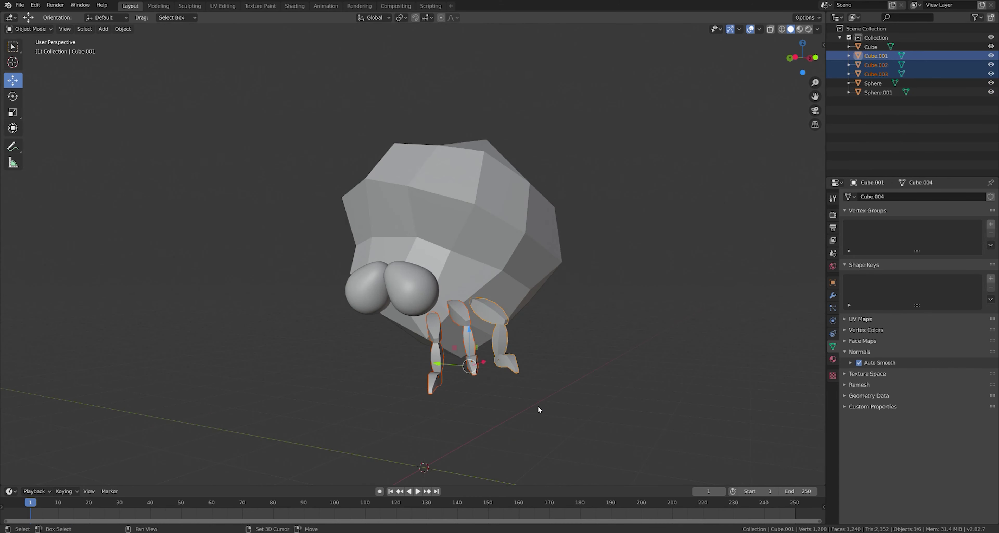
{"action": "key", "text": "g"}
{"action": "key", "text": "y"}
{"action": "left_click", "coordinate": [537, 407]}
- Rotate the copied legs 90° about Z and move them into position
{"action": "key", "text": "r"}
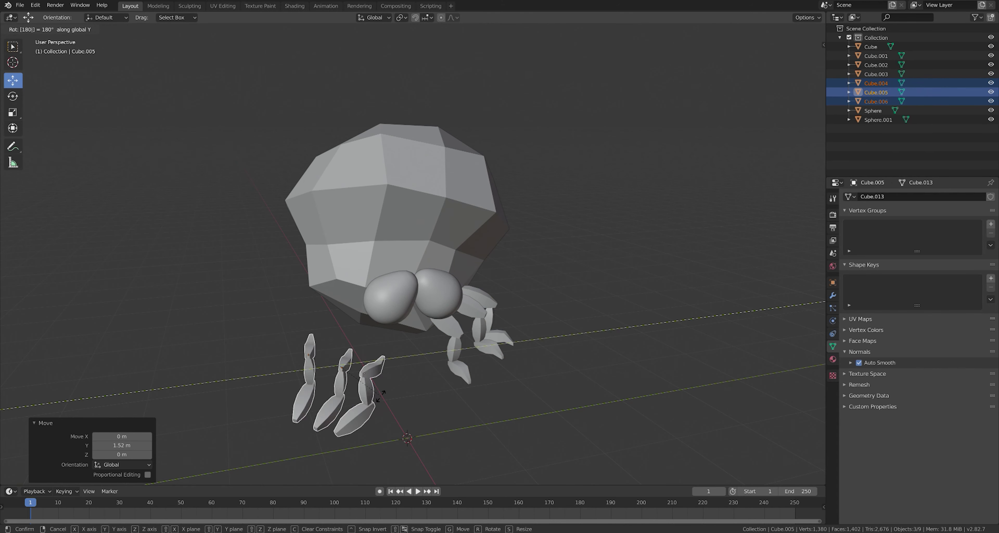
{"action": "key", "text": "z"}
{"action": "key", "text": "BackSpace"}
{"action": "key", "text": "BackSpace"}
{"action": "key", "text": "BackSpace"}
{"action": "key", "text": "9"}
{"action": "key", "text": "0"}
{"action": "key", "text": "Return"}
{"action": "mouse_move", "coordinate": [380, 396]}
{"action": "middle_mouse_down"}
{"action": "mouse_move", "coordinate": [462, 379]}
{"action": "mouse_move", "coordinate": [408, 375]}
{"action": "middle_mouse_up"}
{"action": "key", "text": "g"}
{"action": "left_click", "coordinate": [390, 399]}
- Shift the shell 0.296 m along X toward the front
{"action": "left_click", "coordinate": [485, 252]}
{"action": "key", "text": "r"}
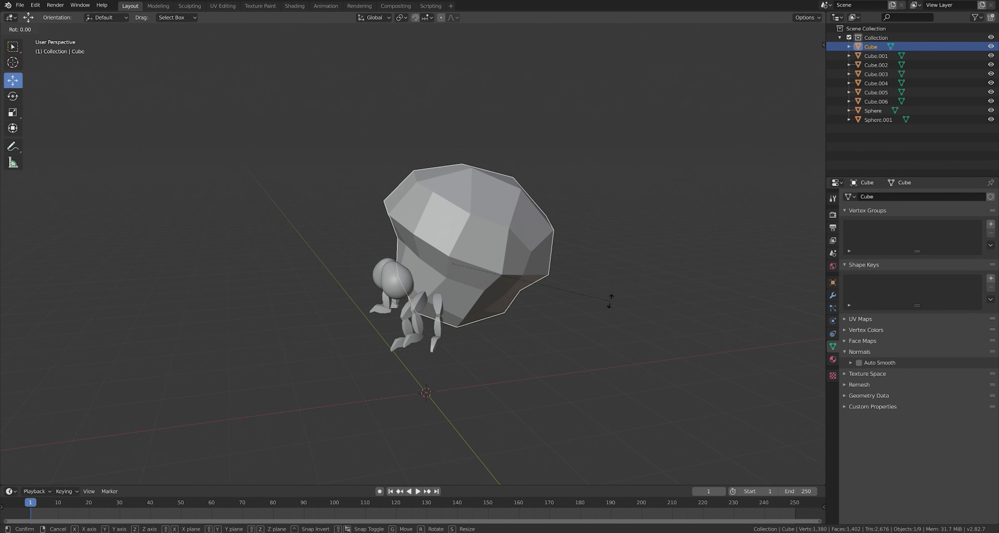
{"action": "left_click", "coordinate": [611, 302]}
{"action": "left_click_drag", "start_coordinate": [494, 265], "coordinate": [533, 262]}
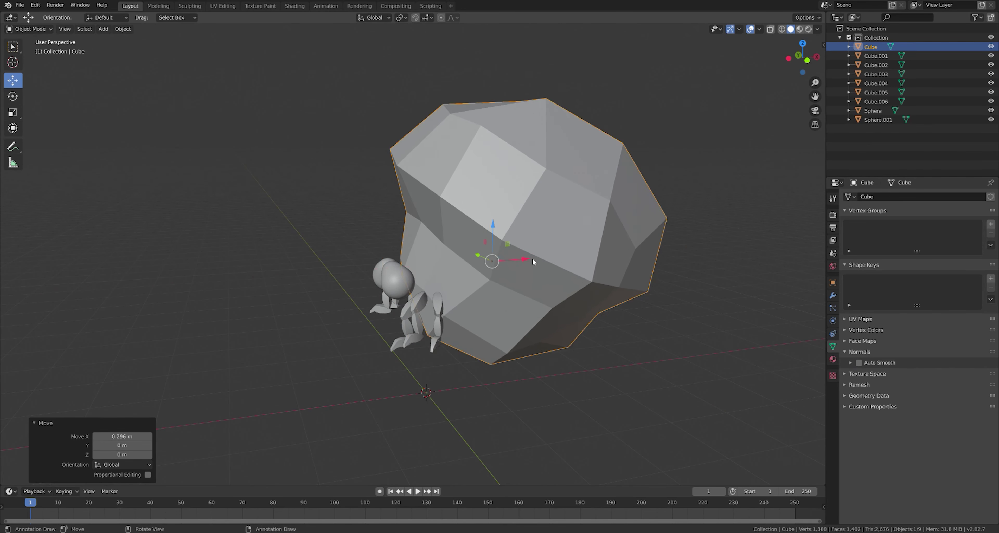
- Shrink the shell slightly, move it along X and tilt it about Y
{"action": "key", "text": "s"}
{"action": "left_click", "coordinate": [516, 267]}
{"action": "key", "text": "g"}
{"action": "key", "text": "x"}
{"action": "left_click", "coordinate": [658, 222]}
{"action": "middle_click_drag", "start_coordinate": [645, 196], "coordinate": [683, 270]}
{"action": "scroll", "coordinate": [565, 281], "scroll_direction": "down", "scroll_amount": 5}
{"action": "scroll", "coordinate": [565, 281], "scroll_direction": "up", "scroll_amount": 5}
{"action": "key", "text": "r"}
{"action": "key", "text": "y"}
{"action": "left_click", "coordinate": [531, 296]}
- Join every part into one object, apply rotation and scale, shade smooth, then add a cylinder
{"action": "key", "text": "a"}
{"action": "key", "text": "ctrl+j"}
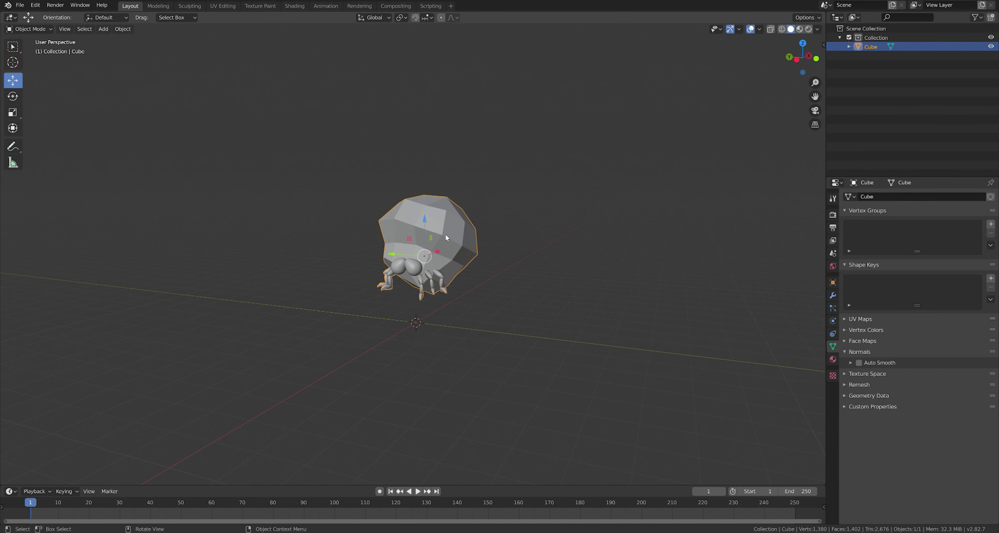
{"action": "key", "text": "ctrl+a"}
{"action": "left_click", "coordinate": [458, 238]}
{"action": "right_click", "coordinate": [459, 237]}
{"action": "left_click", "coordinate": [459, 238]}
{"action": "middle_click_drag", "start_coordinate": [463, 243], "coordinate": [481, 262]}
{"action": "left_click", "coordinate": [481, 262]}
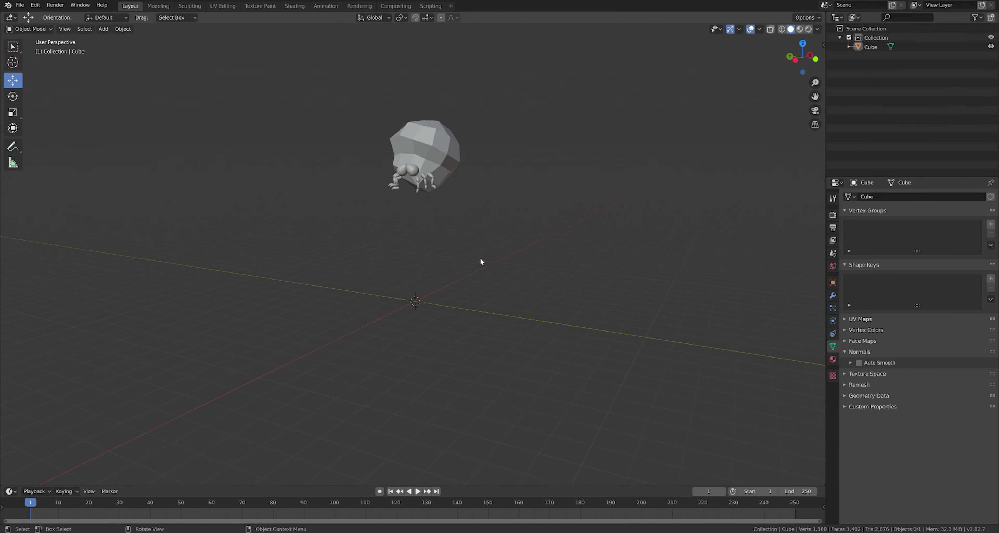
{"action": "scroll", "coordinate": [512, 291], "scroll_direction": "down", "scroll_amount": 2}
{"action": "key", "text": "shift+a"}
{"action": "left_click", "coordinate": [559, 167]}
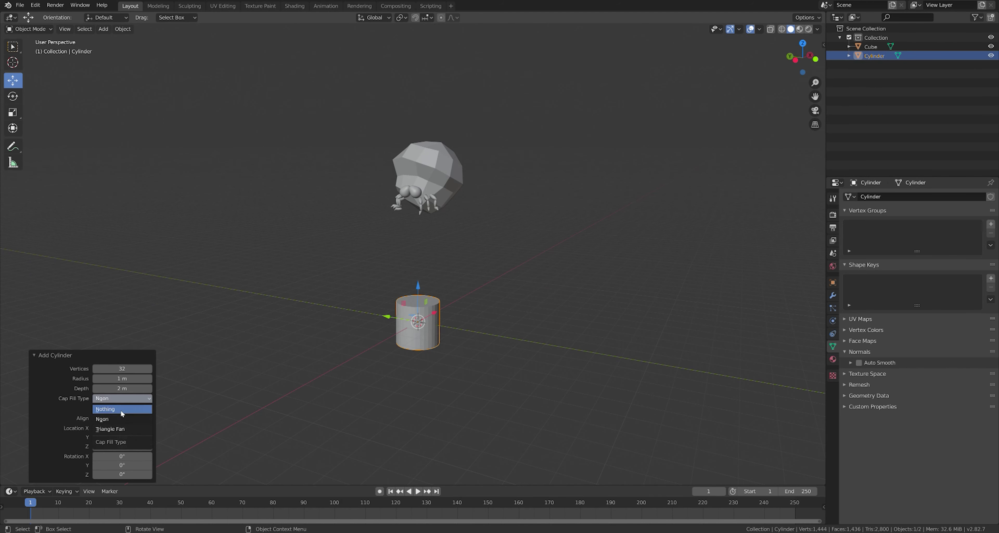
- Re-add the cylinder with 60 vertices, Triangle Fan caps, radius 1.71 m and depth 3.33 m
{"action": "key", "text": "ctrl+z"}
{"action": "key", "text": "shift+a"}
{"action": "left_click", "coordinate": [339, 201]}
{"action": "key", "text": "ctrl+z"}
{"action": "key", "text": "shift+a"}
{"action": "left_click", "coordinate": [218, 180]}
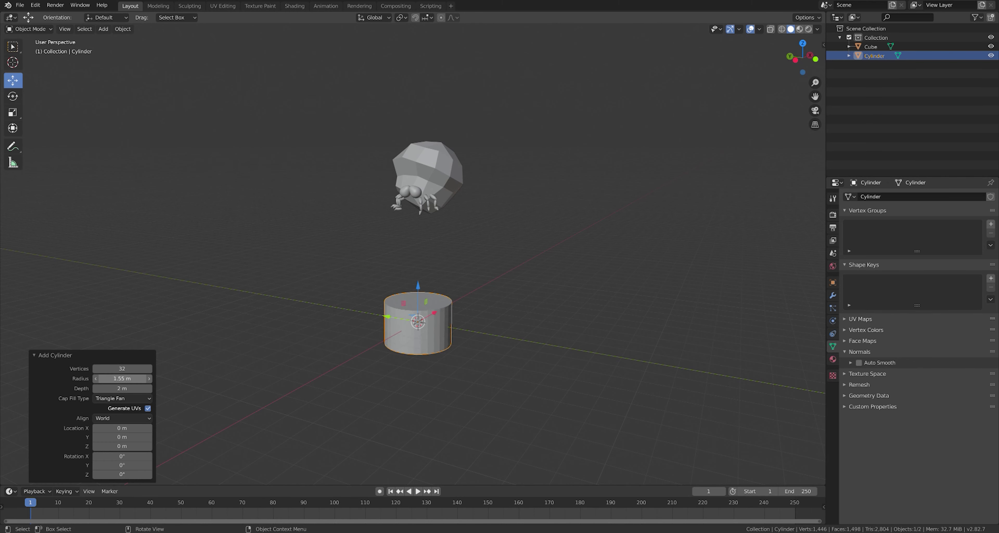
{"action": "left_click_drag", "start_coordinate": [140, 379], "coordinate": [149, 379]}
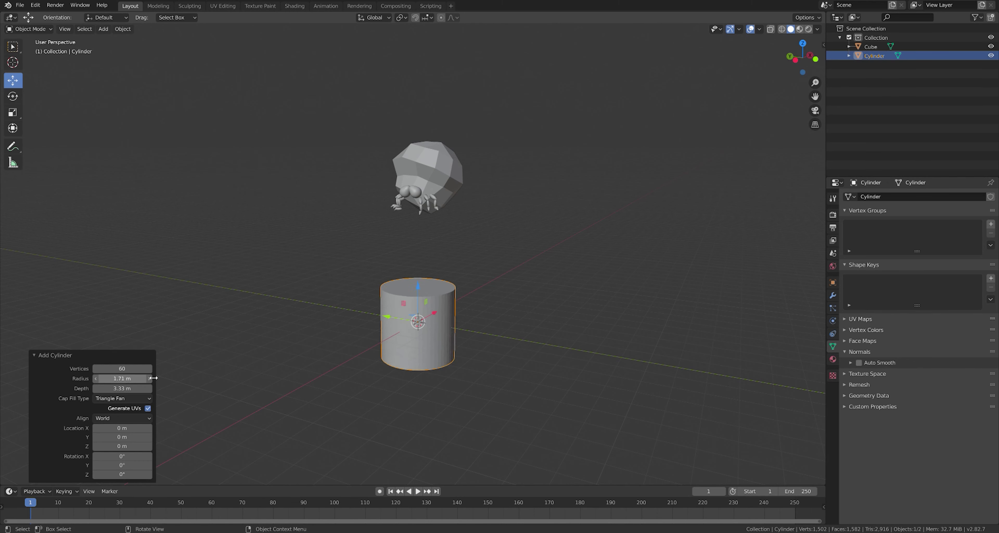